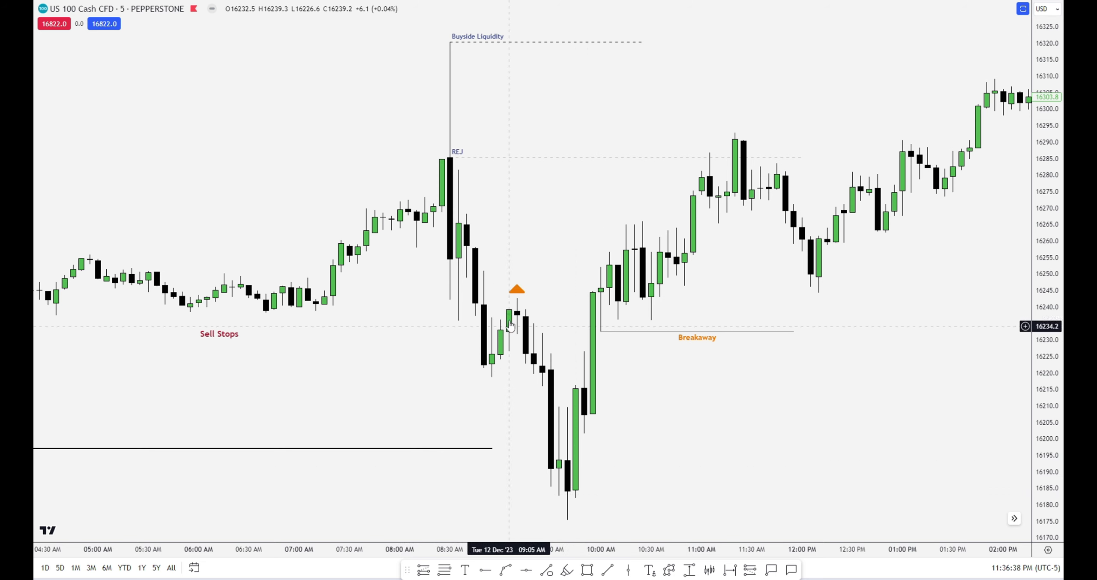
Check the orange arrow marker and reset the chart to individual candles.
{"action": "left_click", "coordinate": [518, 295]}
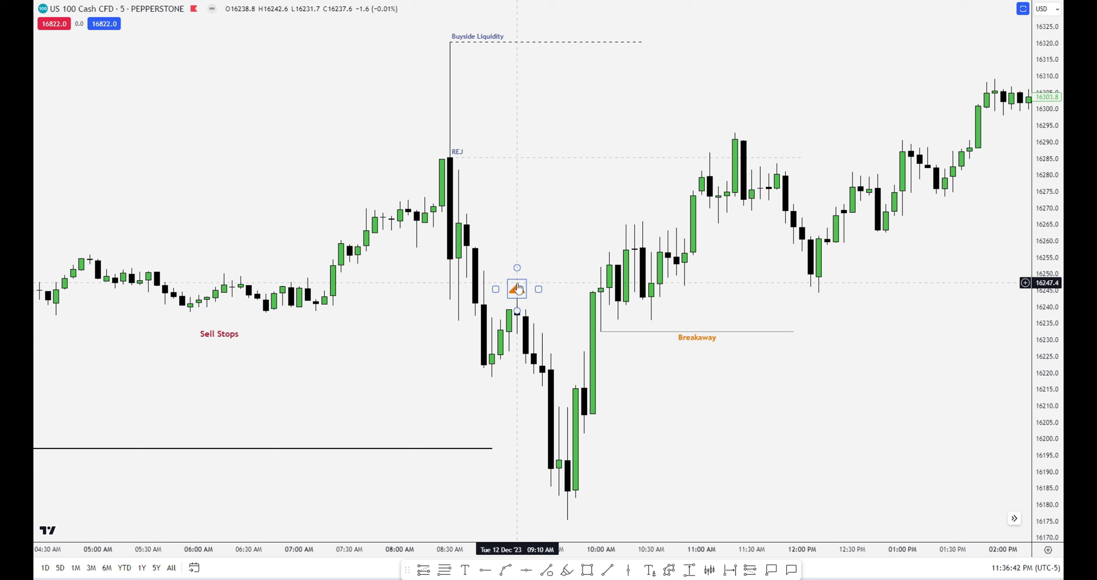
{"action": "left_click", "coordinate": [596, 356]}
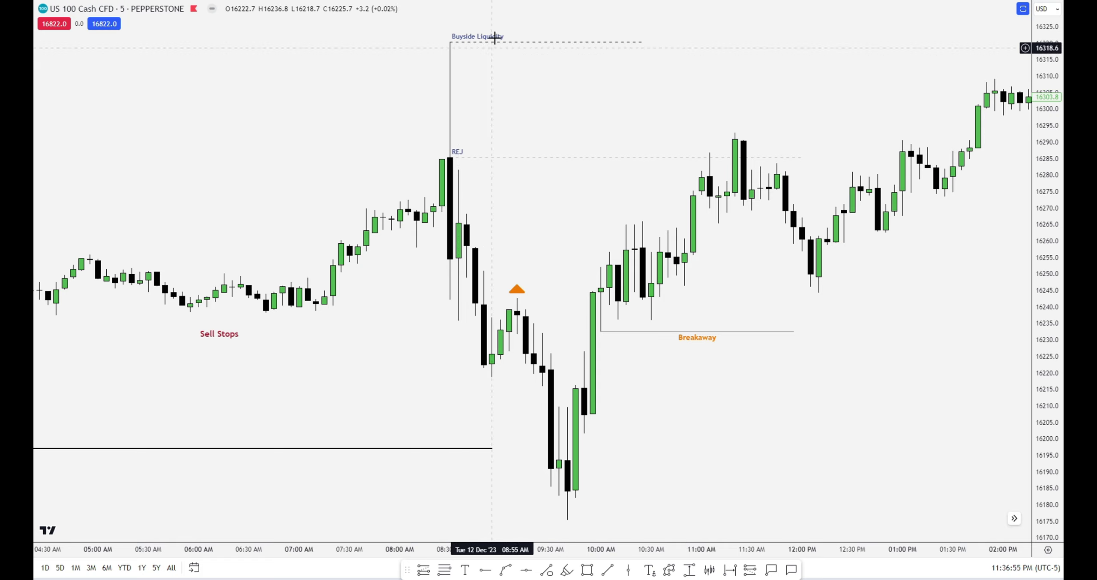
{"action": "scroll", "coordinate": [703, 467], "scroll_direction": "down", "scroll_amount": 5}
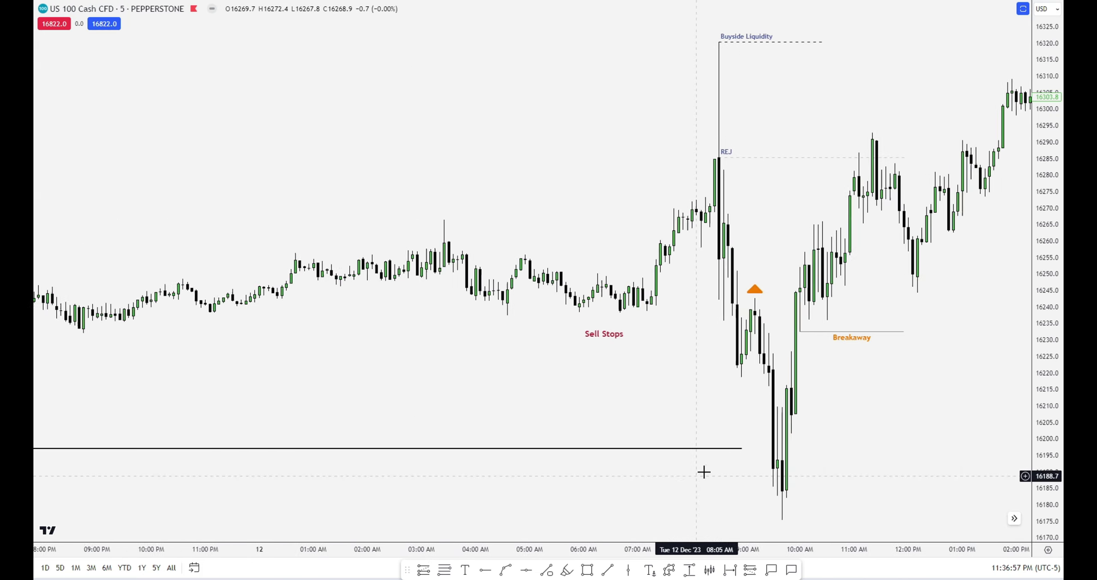
{"action": "scroll", "coordinate": [713, 469], "scroll_direction": "down", "scroll_amount": 10}
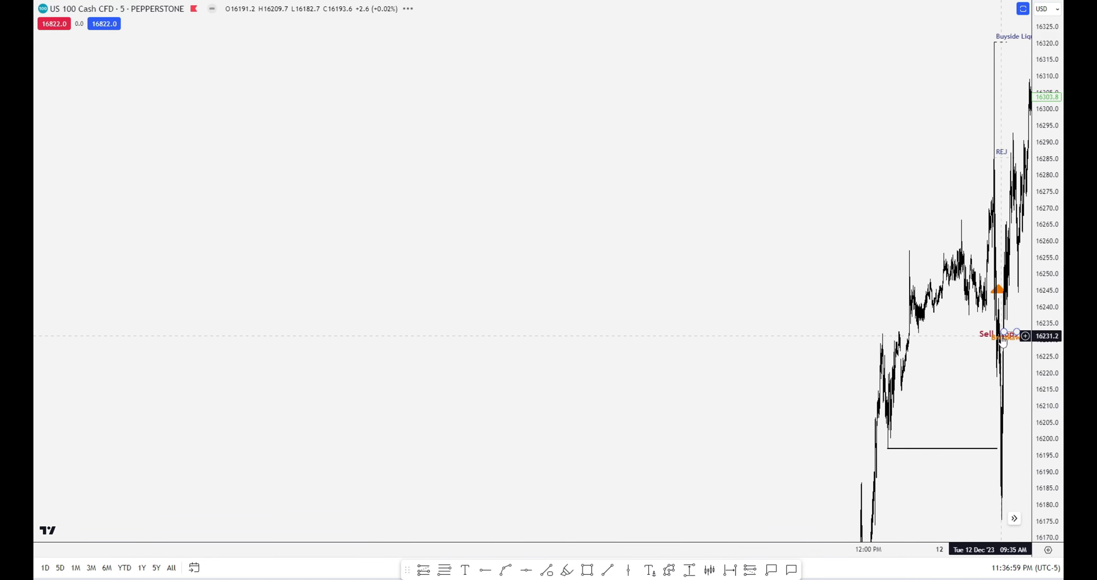
{"action": "double_click", "coordinate": [957, 543]}
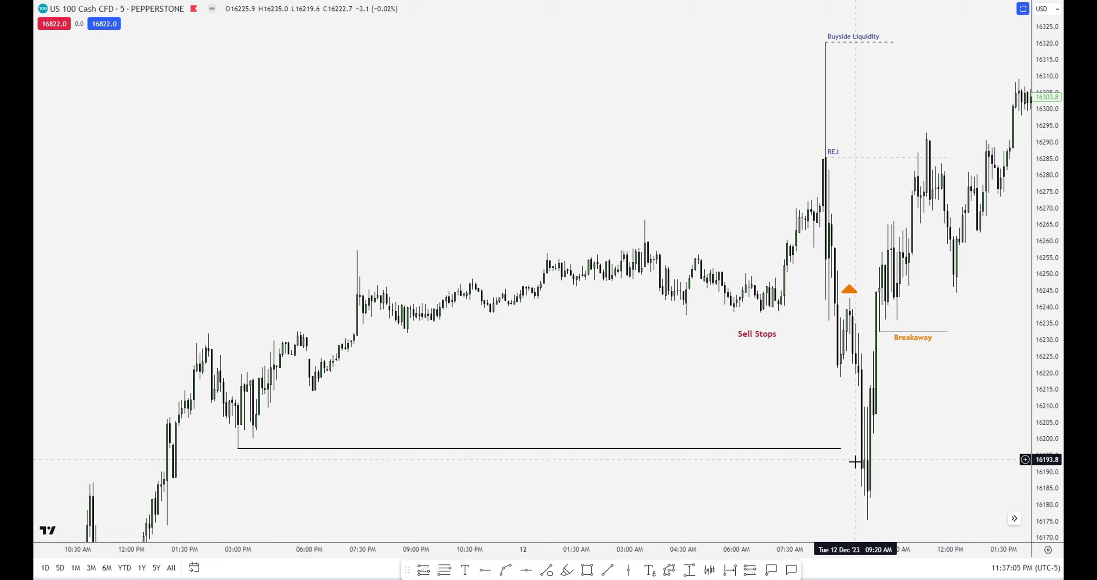
{"action": "scroll", "coordinate": [699, 549], "scroll_direction": "up", "scroll_amount": 2}
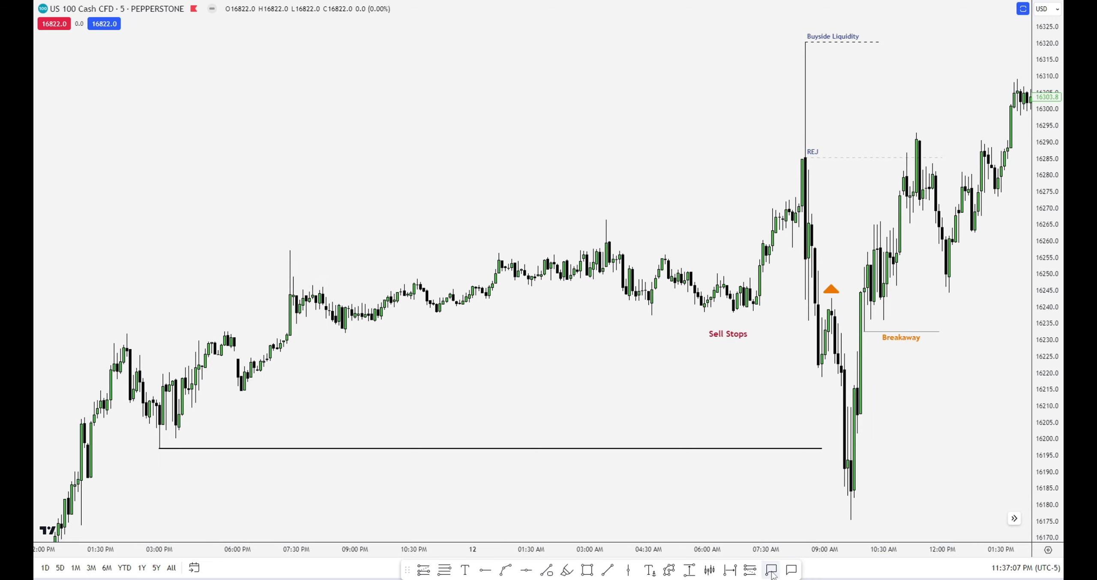
{"action": "scroll", "coordinate": [559, 546], "scroll_direction": "up", "scroll_amount": 2}
{"action": "scroll", "coordinate": [559, 546], "scroll_direction": "up", "scroll_amount": 2}
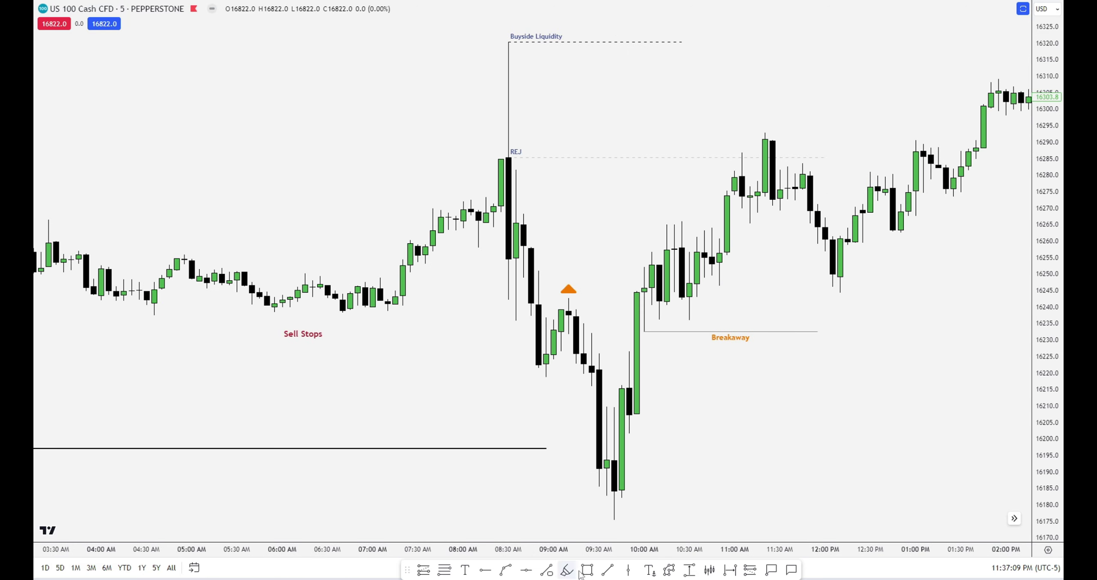
Draw a rectangle over the 10:40 AM to 01:40 PM candles, then delete it.
{"action": "left_click", "coordinate": [519, 453]}
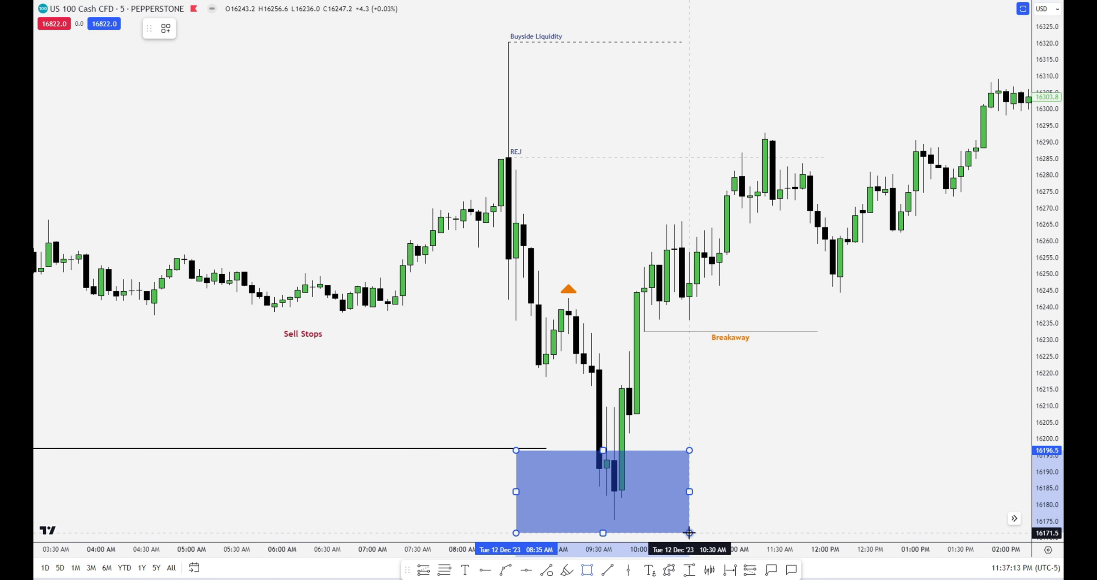
{"action": "key", "text": "Escape"}
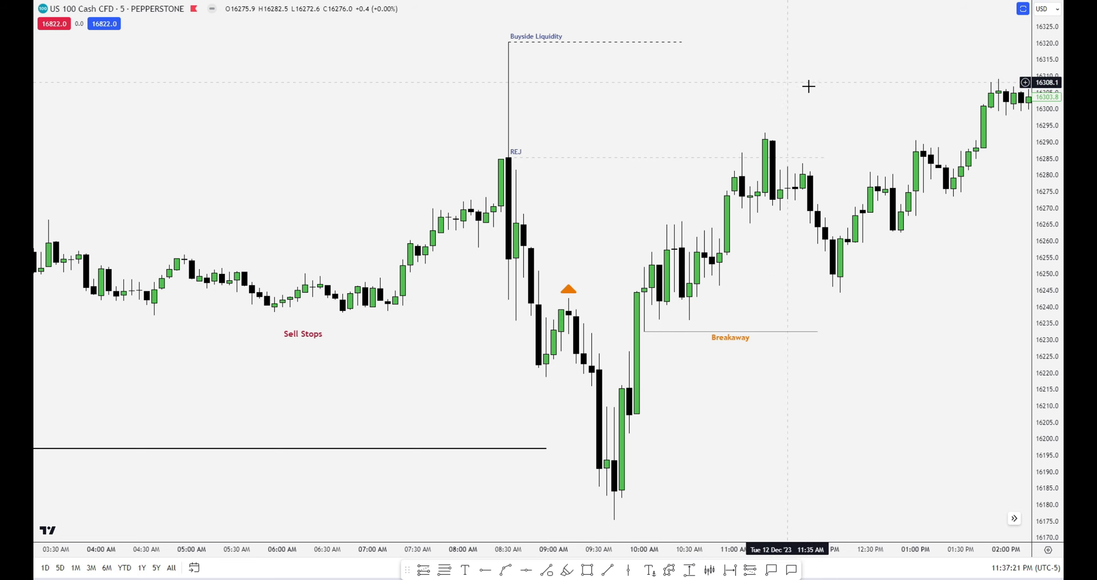
{"action": "left_click", "coordinate": [587, 569]}
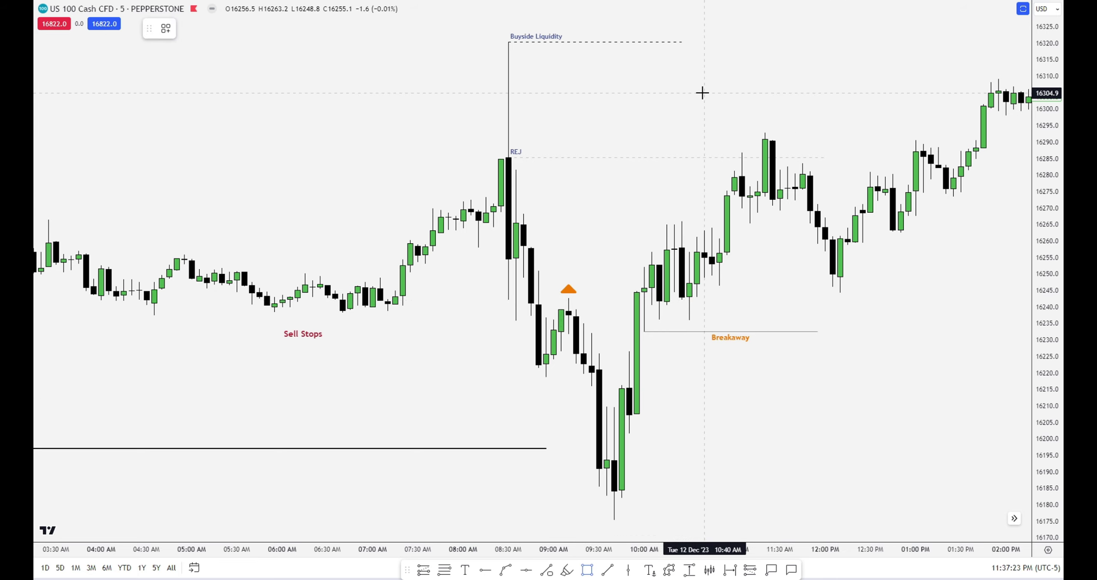
{"action": "left_click_drag", "start_coordinate": [703, 92], "coordinate": [714, 161]}
{"action": "left_click_drag", "start_coordinate": [717, 196], "coordinate": [977, 362]}
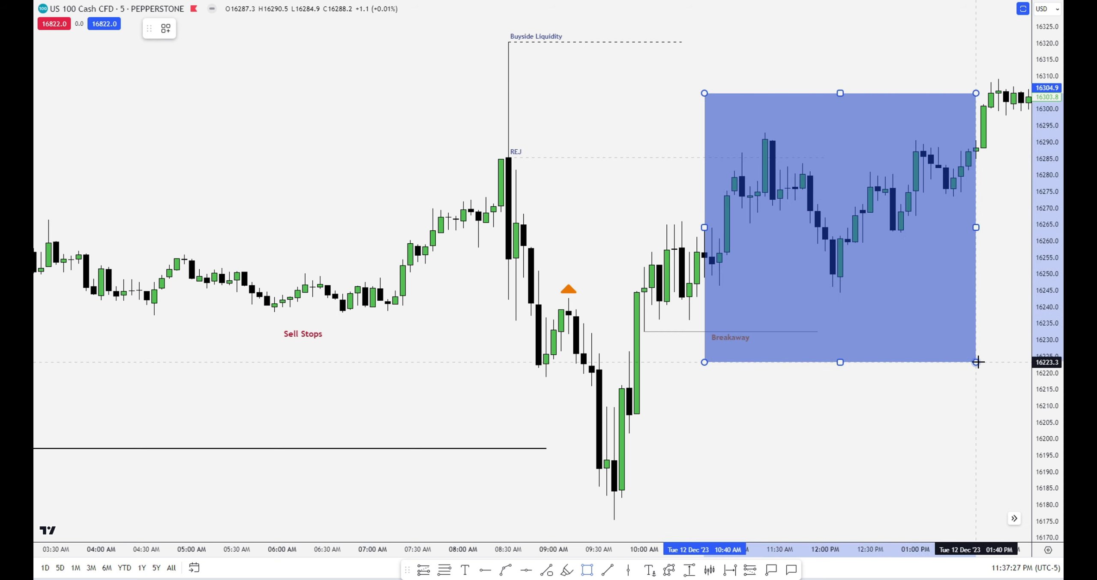
{"action": "key", "text": "Delete"}
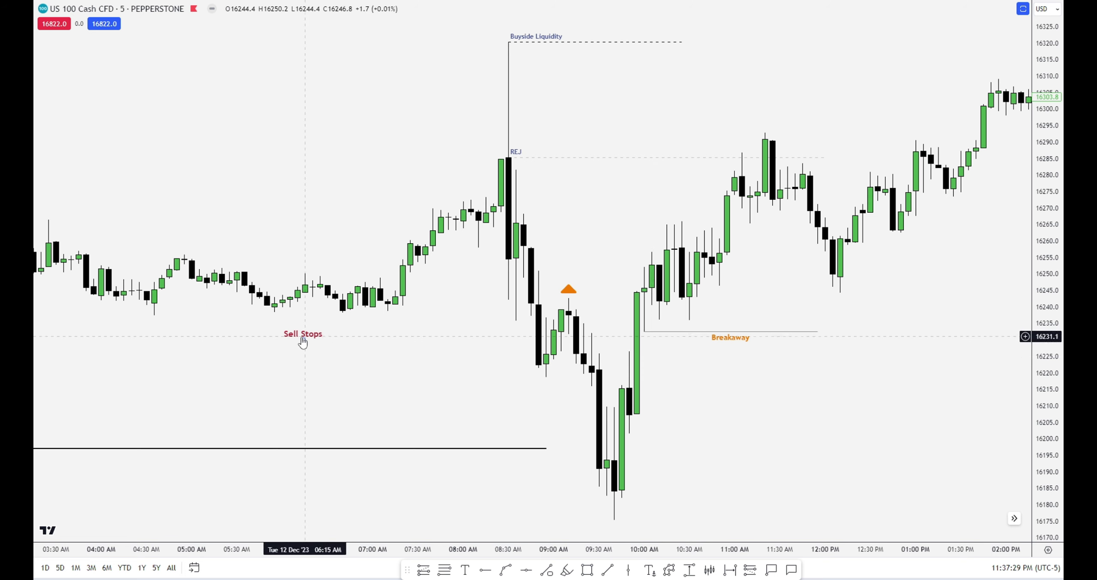
Copy the Sell Stops label beside the 11:20 AM candles and draw a short line over the lows above it.
{"action": "left_click_drag", "start_coordinate": [303, 341], "coordinate": [764, 244]}
{"action": "left_click", "coordinate": [759, 362]}
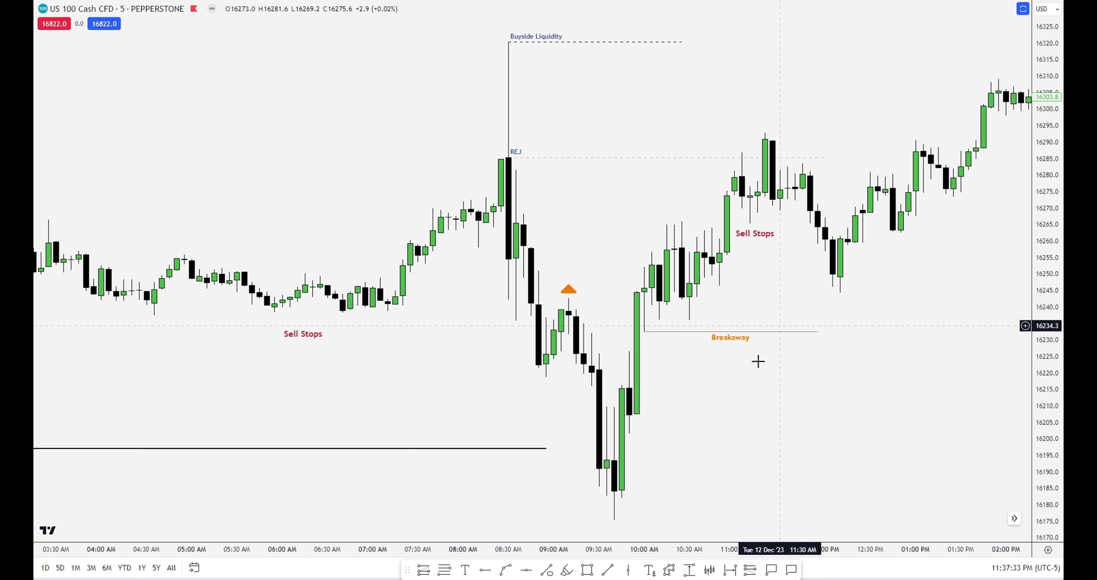
{"action": "key", "text": "alt+t"}
{"action": "mouse_move", "coordinate": [749, 223]}
{"action": "left_mouse_down"}
{"action": "mouse_move", "coordinate": [870, 223]}
{"action": "mouse_move", "coordinate": [762, 236]}
{"action": "left_mouse_up"}
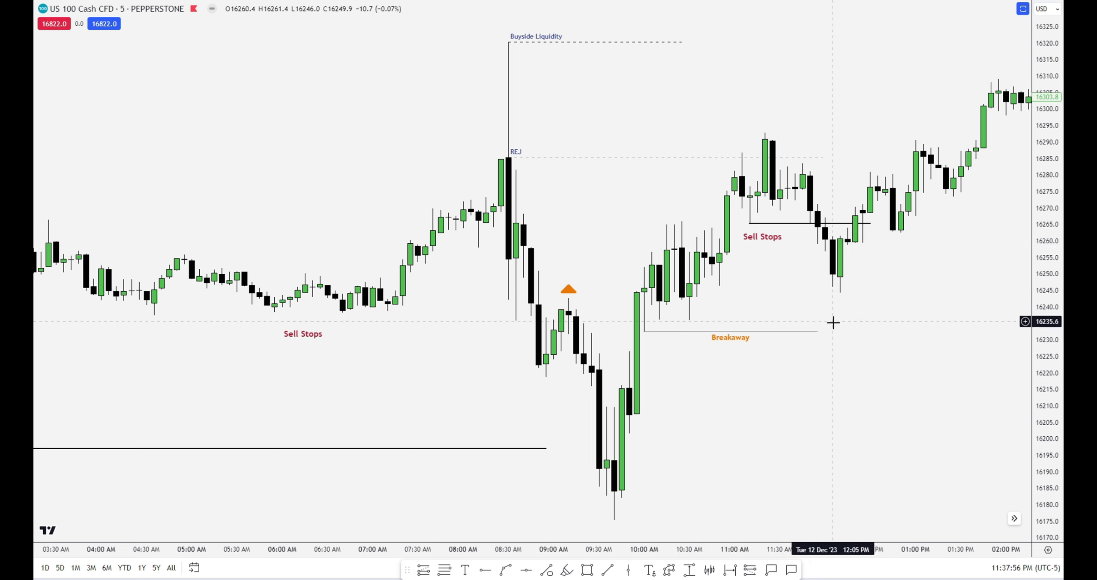
{"action": "scroll", "coordinate": [805, 535], "scroll_direction": "up", "scroll_amount": 1}
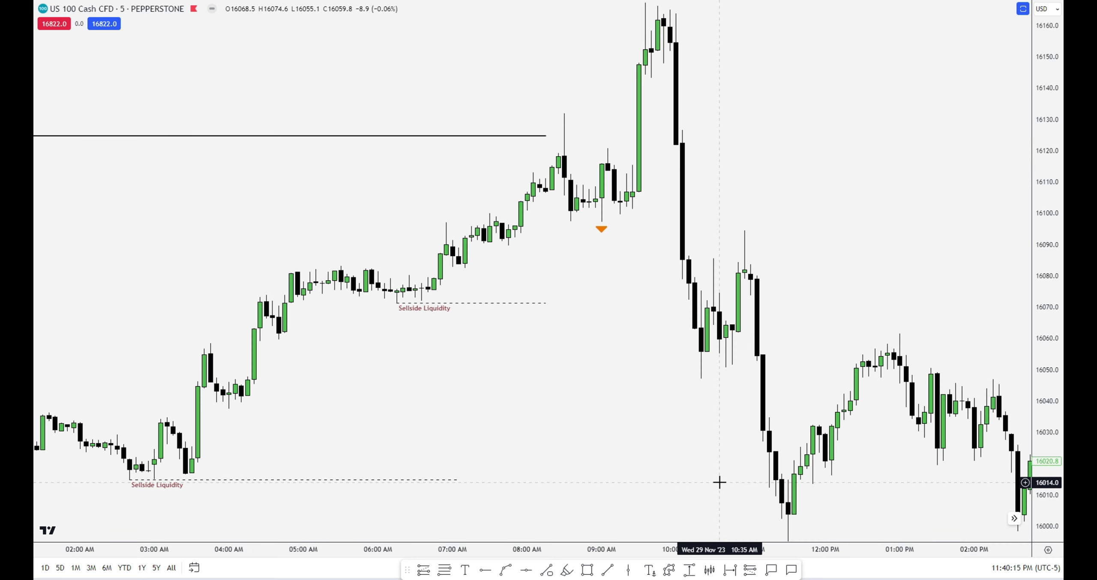
Shift the chart slightly to frame the 29 Nov session and both Sellside Liquidity levels.
{"action": "left_click_drag", "start_coordinate": [693, 455], "coordinate": [687, 469]}
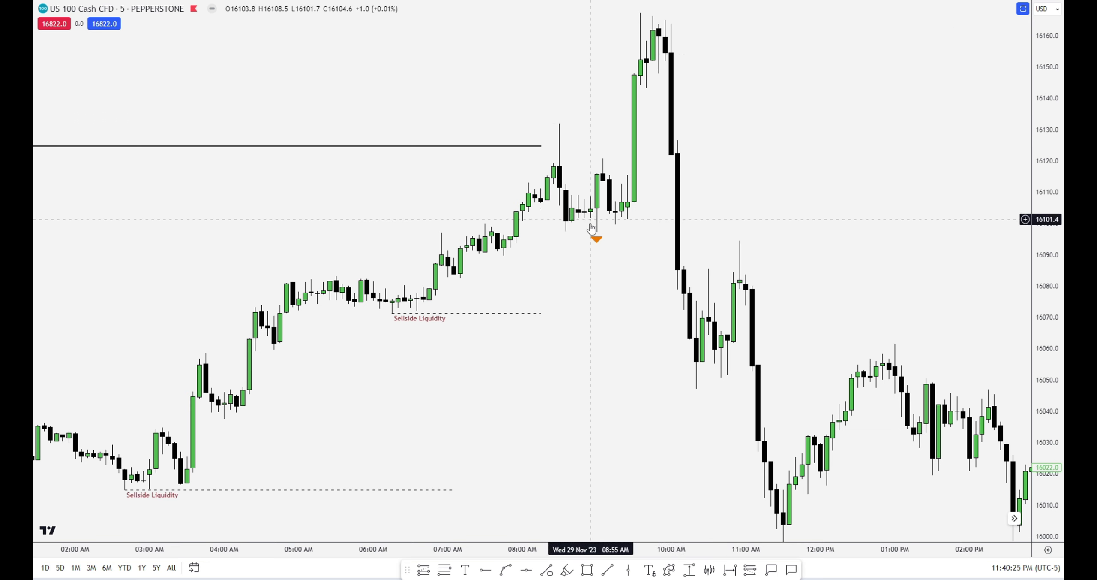
{"action": "left_click", "coordinate": [596, 240]}
{"action": "left_click", "coordinate": [627, 252]}
{"action": "left_click", "coordinate": [597, 247]}
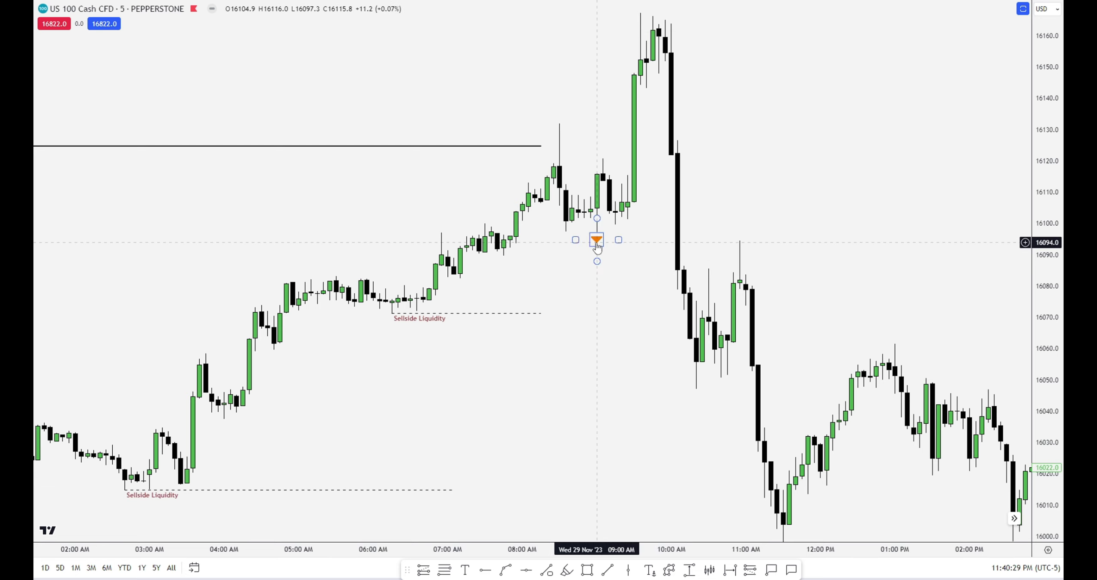
{"action": "left_click", "coordinate": [187, 489]}
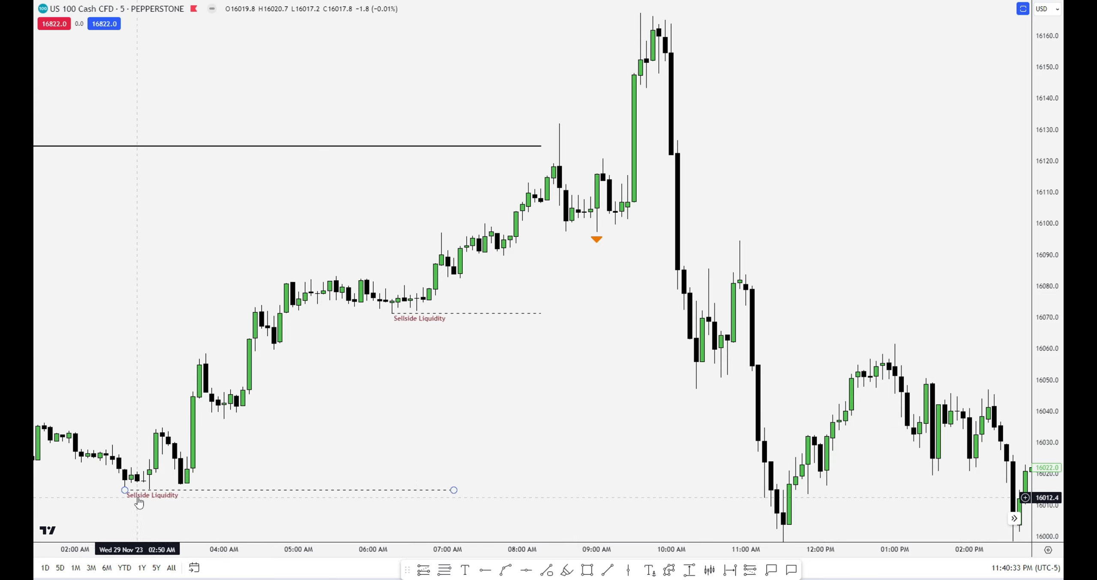
{"action": "left_click_drag", "start_coordinate": [227, 526], "coordinate": [255, 350]}
{"action": "left_click_drag", "start_coordinate": [766, 420], "coordinate": [306, 117]}
{"action": "left_click_drag", "start_coordinate": [740, 310], "coordinate": [485, 434]}
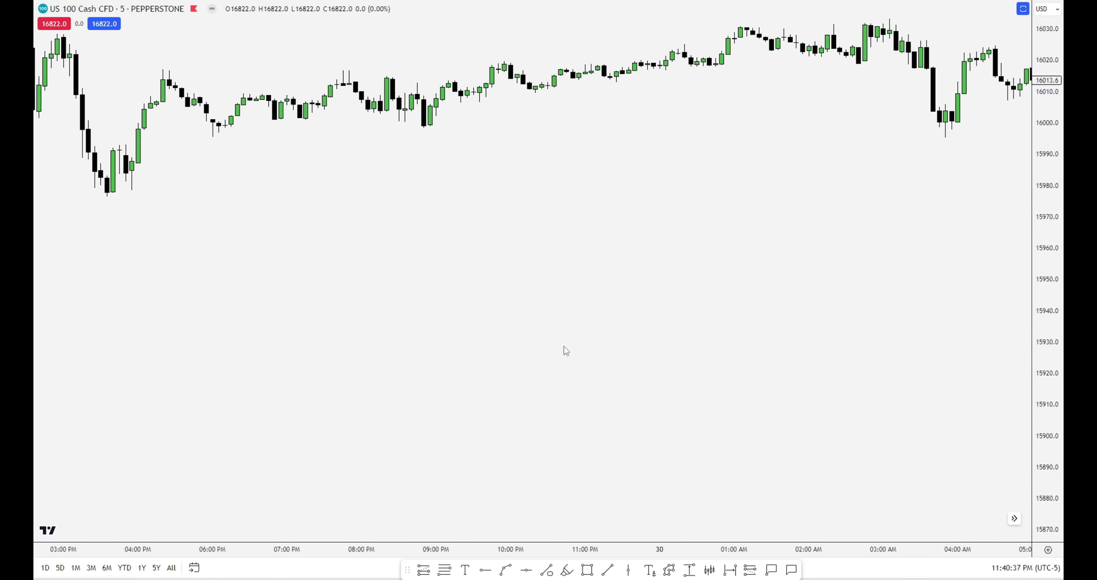
{"action": "left_click_drag", "start_coordinate": [566, 351], "coordinate": [392, 355]}
{"action": "left_click_drag", "start_coordinate": [747, 363], "coordinate": [943, 457]}
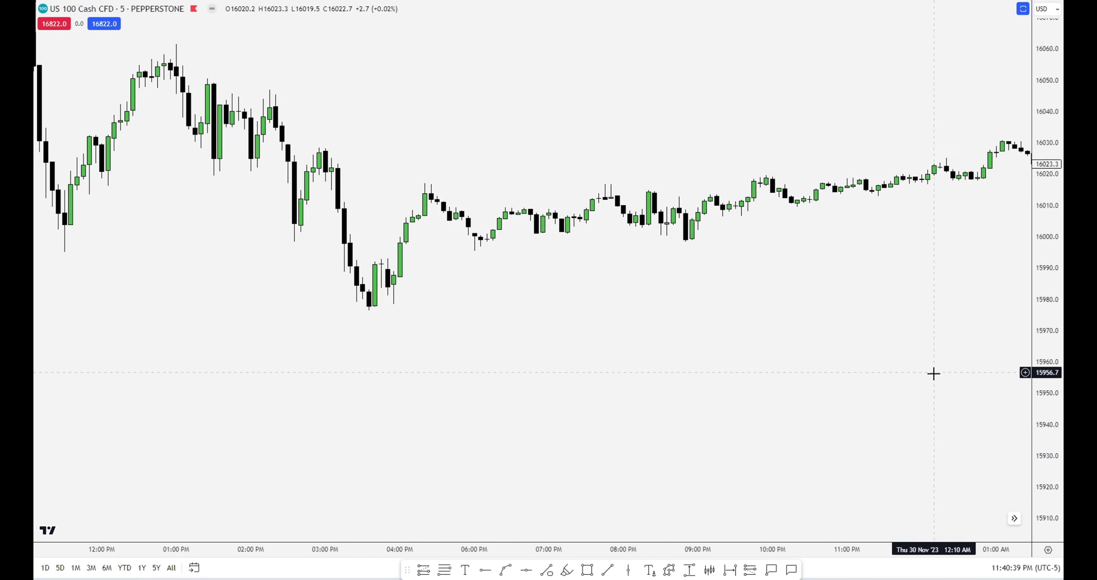
{"action": "left_click_drag", "start_coordinate": [414, 389], "coordinate": [595, 450]}
{"action": "scroll", "coordinate": [633, 536], "scroll_direction": "up", "scroll_amount": 2}
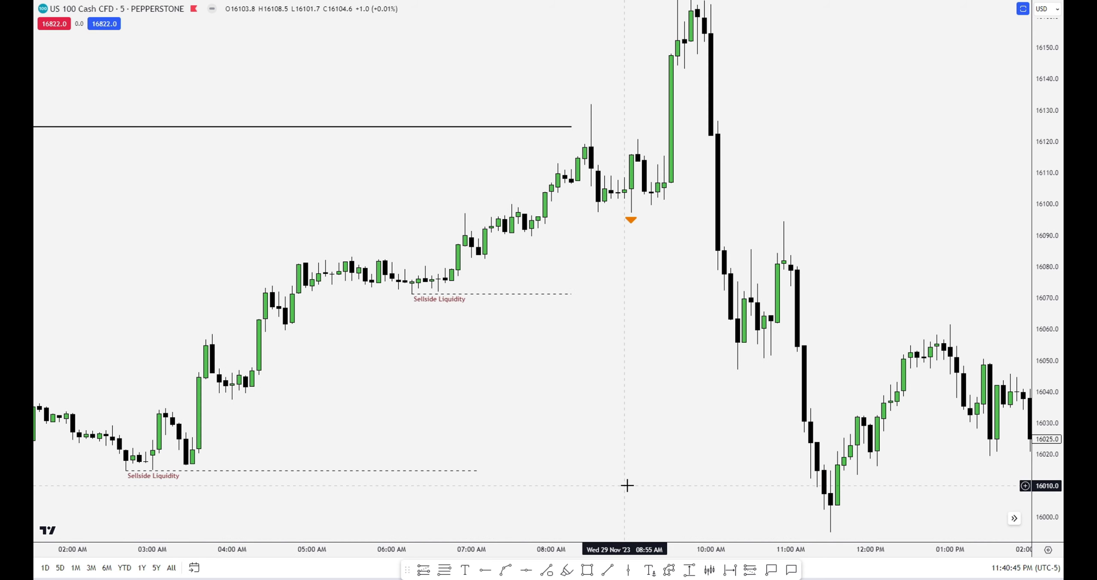
{"action": "left_click", "coordinate": [630, 228]}
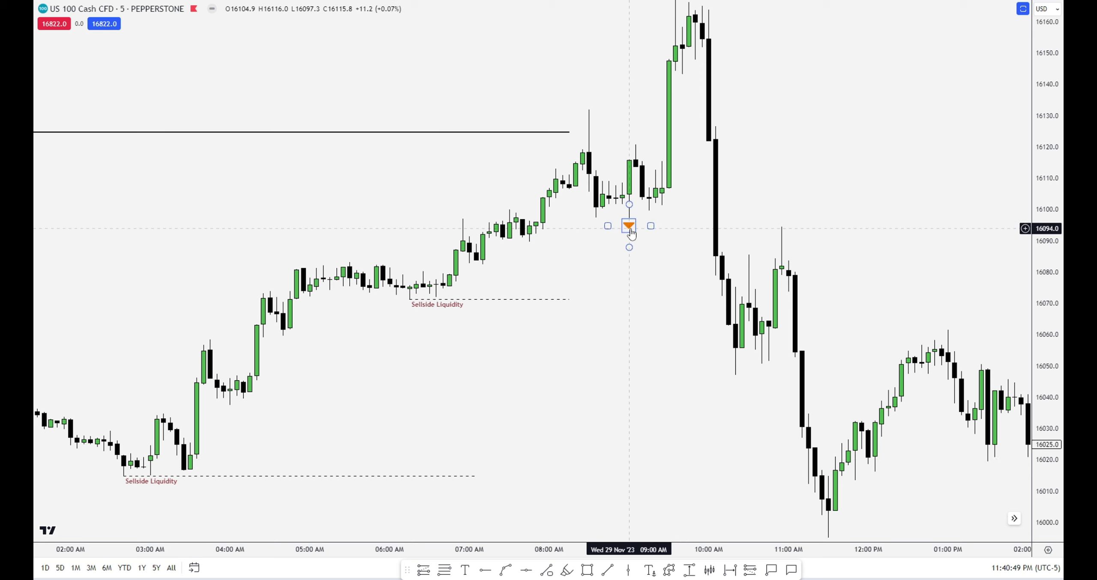
{"action": "left_click", "coordinate": [774, 392]}
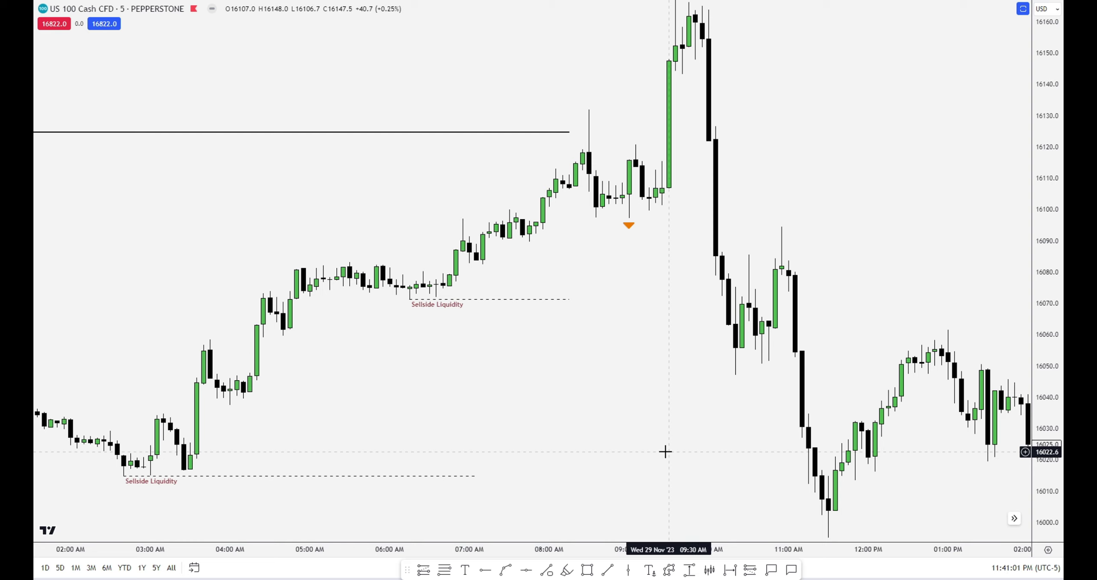
Place a vertical line at the 09:35 AM bar and make it solid black, thicker and fully opaque.
{"action": "left_click", "coordinate": [628, 569]}
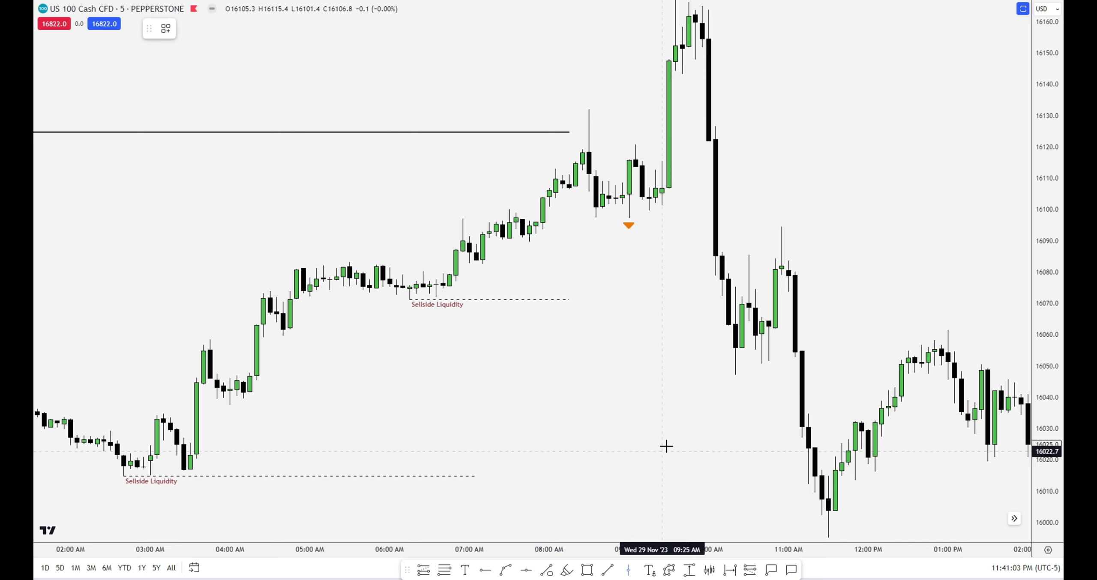
{"action": "left_click", "coordinate": [678, 436]}
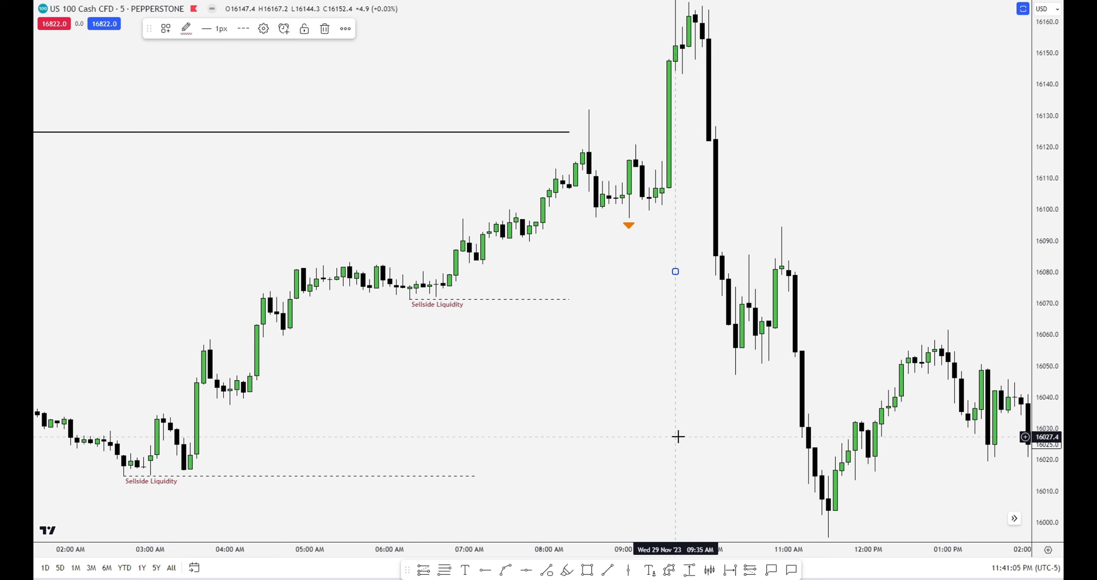
{"action": "double_click", "coordinate": [677, 441]}
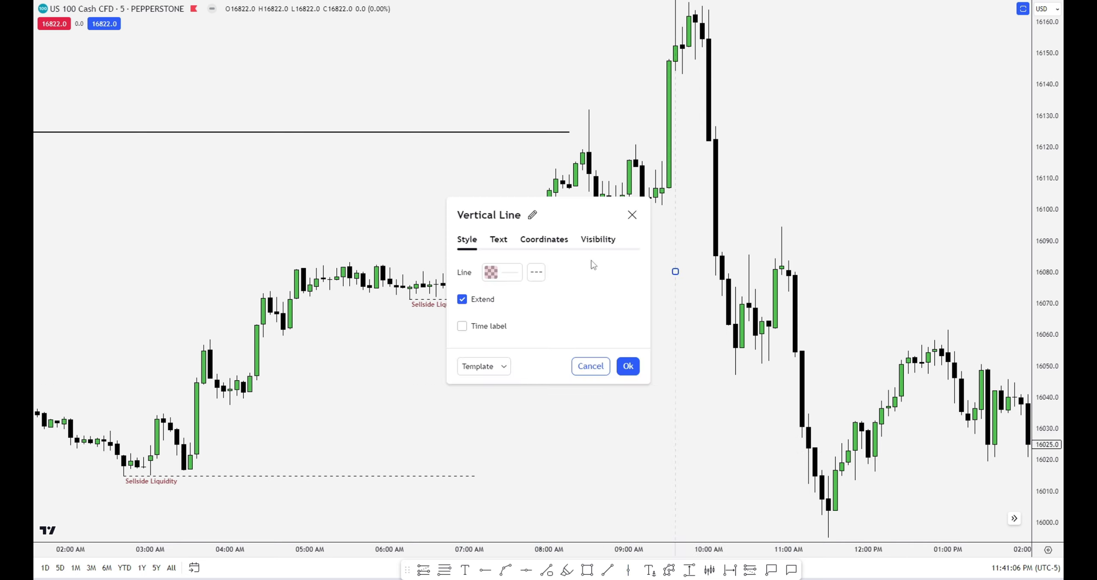
{"action": "left_click", "coordinate": [511, 276]}
{"action": "left_click", "coordinate": [604, 294]}
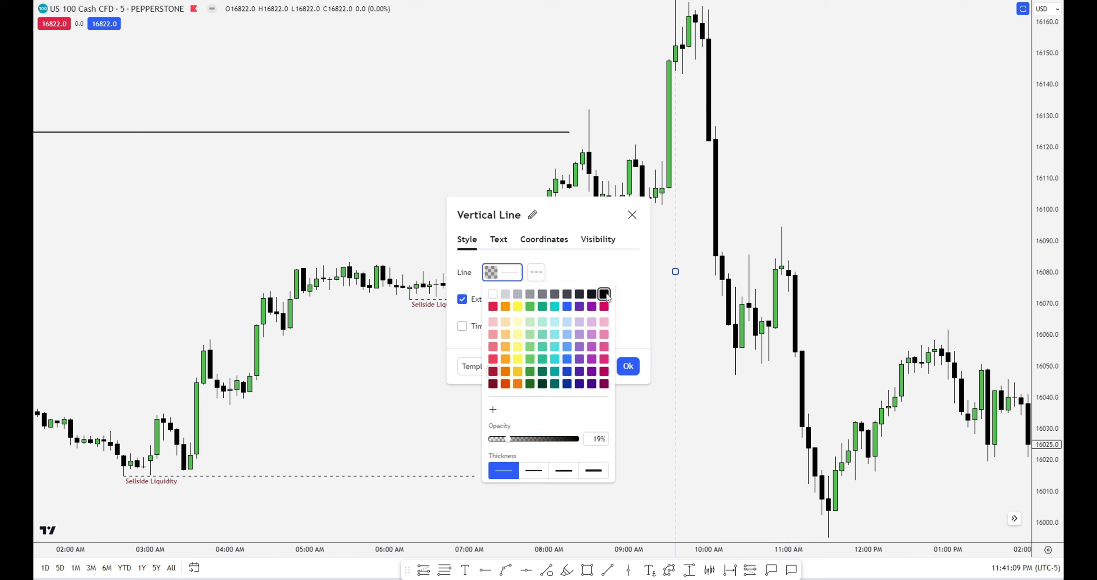
{"action": "left_click", "coordinate": [536, 271]}
{"action": "left_click", "coordinate": [553, 293]}
{"action": "left_click", "coordinate": [513, 276]}
{"action": "left_click", "coordinate": [562, 471]}
{"action": "left_click_drag", "start_coordinate": [532, 437], "coordinate": [579, 438]}
{"action": "left_click", "coordinate": [460, 410]}
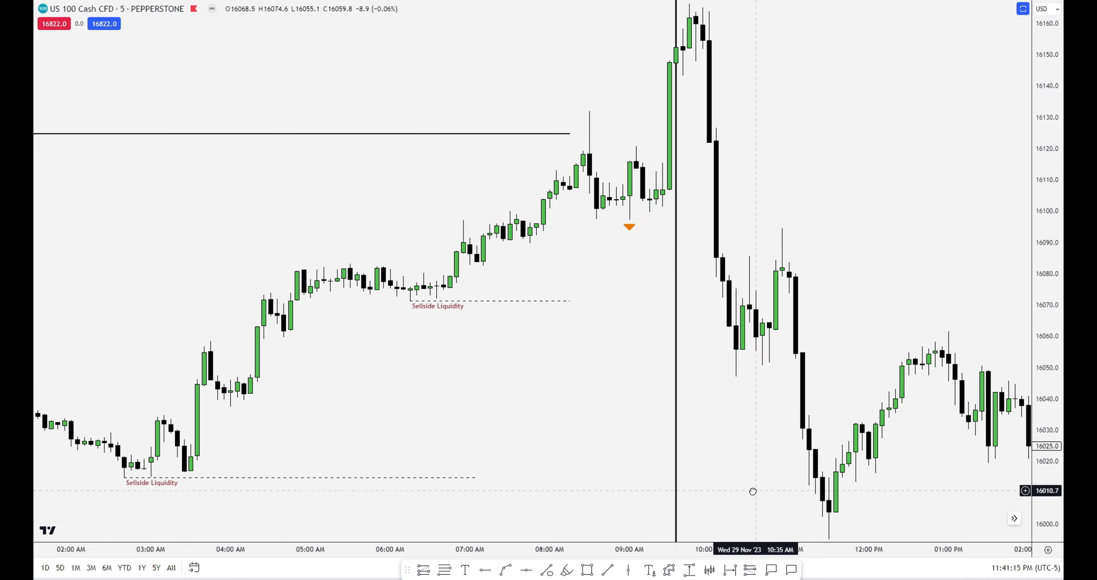
{"action": "left_click_drag", "start_coordinate": [720, 549], "coordinate": [731, 547]}
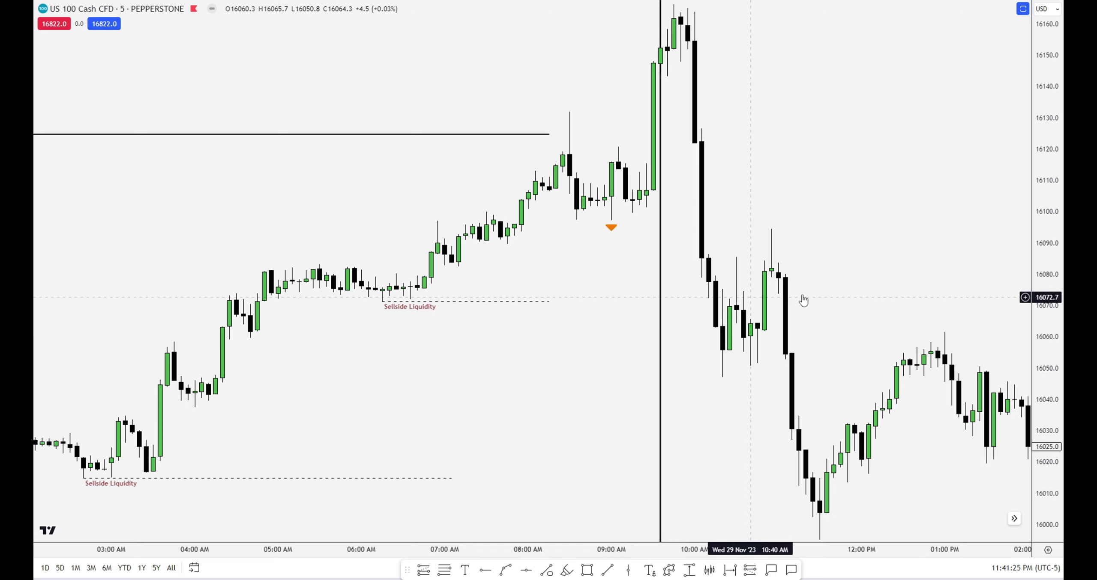
Draw a short horizontal trend line at the 10:30 AM candle high near 16085.
{"action": "left_click", "coordinate": [605, 571]}
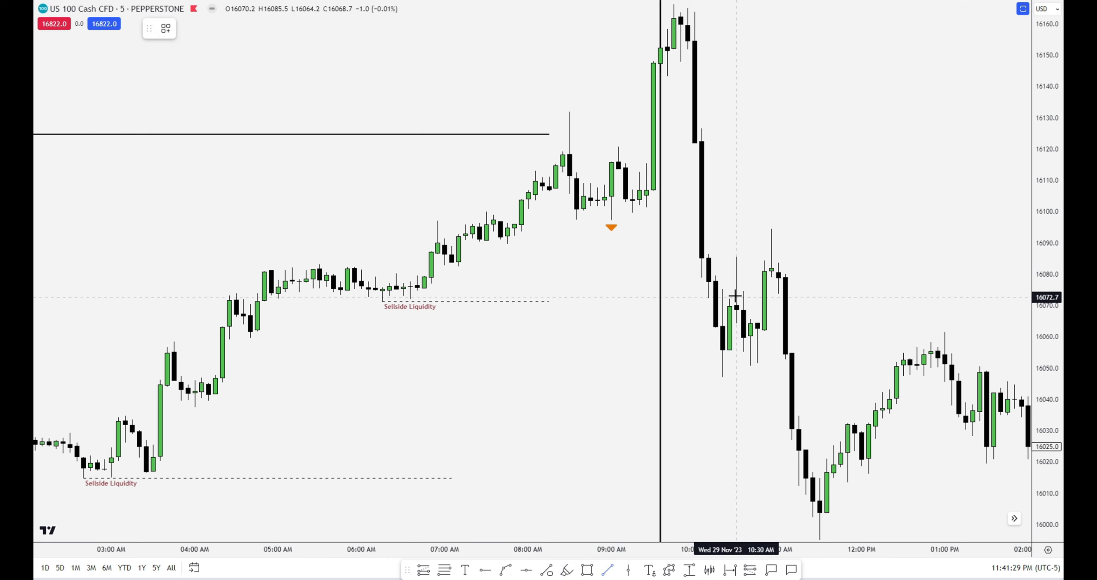
{"action": "left_click", "coordinate": [738, 255]}
{"action": "left_click", "coordinate": [813, 256]}
Extend the Sellside Liquidity line past 11:00 AM, then shorten it back to 08:30 AM.
{"action": "left_click_drag", "start_coordinate": [548, 303], "coordinate": [859, 308]}
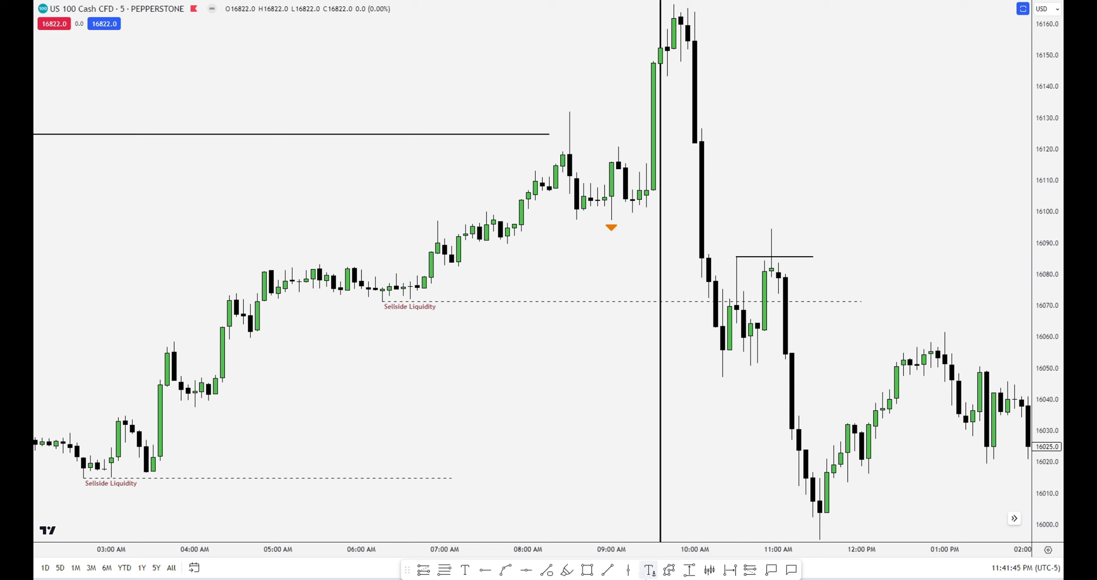
{"action": "key", "text": "alt+t"}
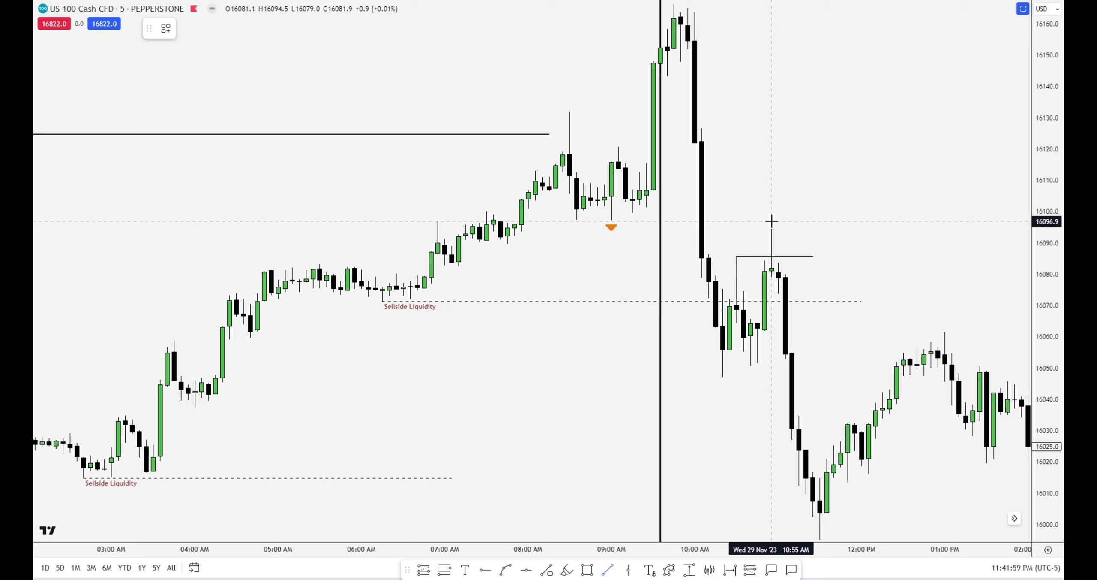
{"action": "key", "text": "Escape"}
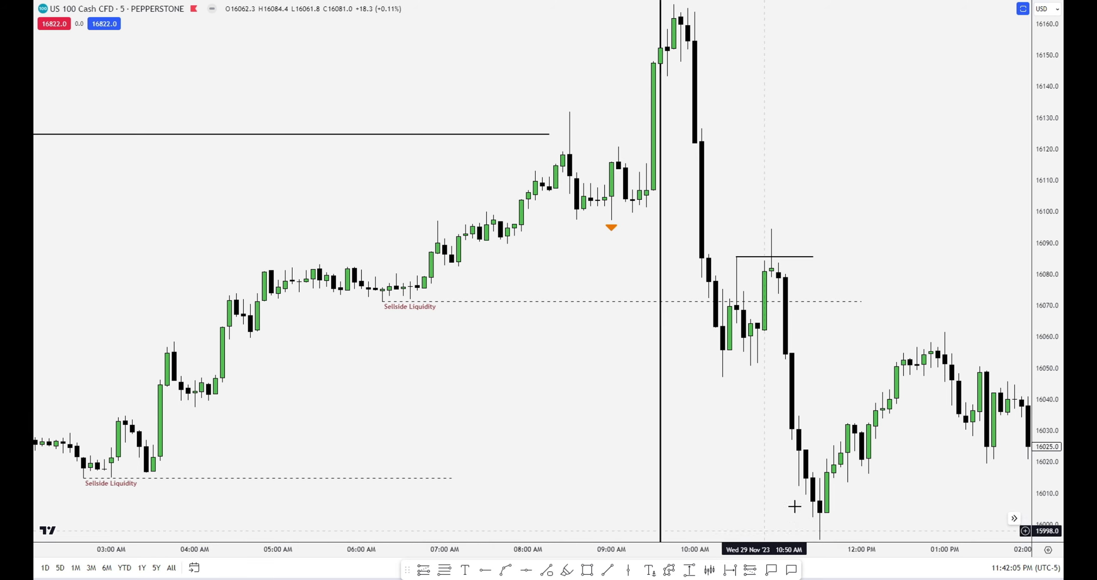
{"action": "left_click", "coordinate": [769, 253]}
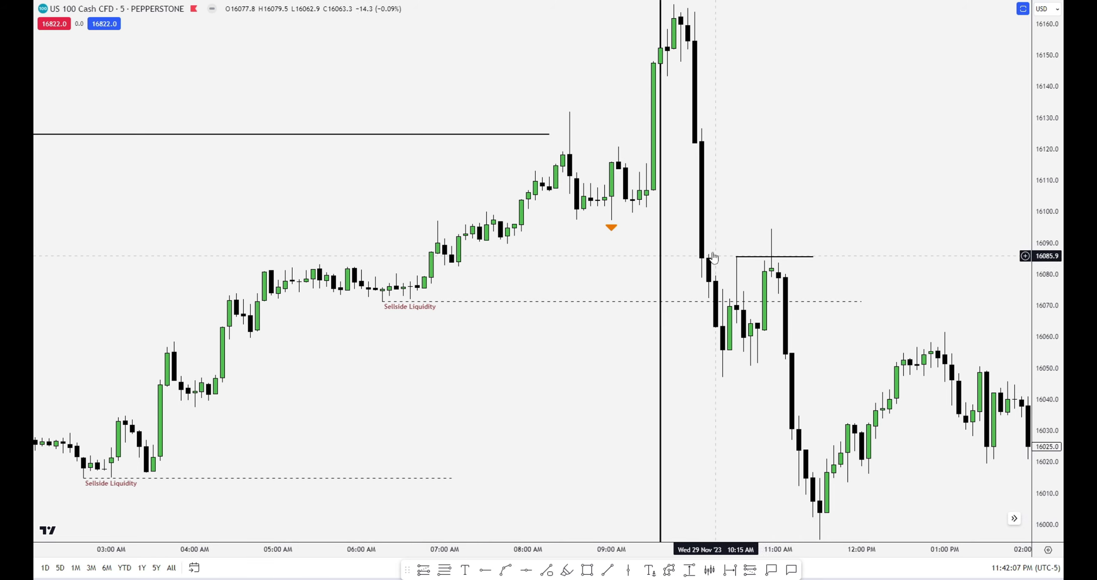
{"action": "left_click", "coordinate": [739, 264]}
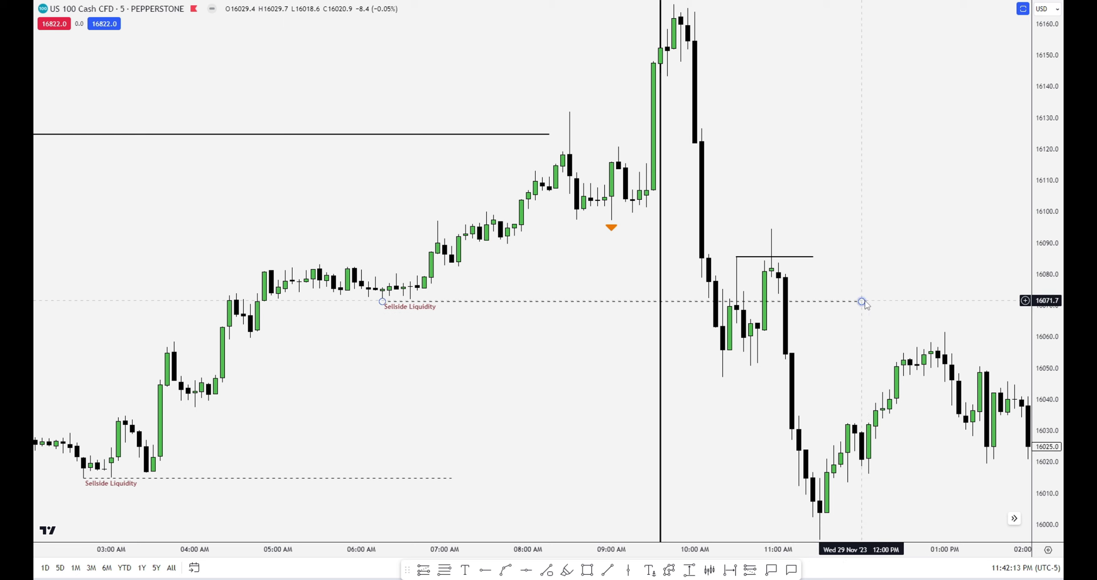
{"action": "left_click_drag", "start_coordinate": [863, 302], "coordinate": [537, 323]}
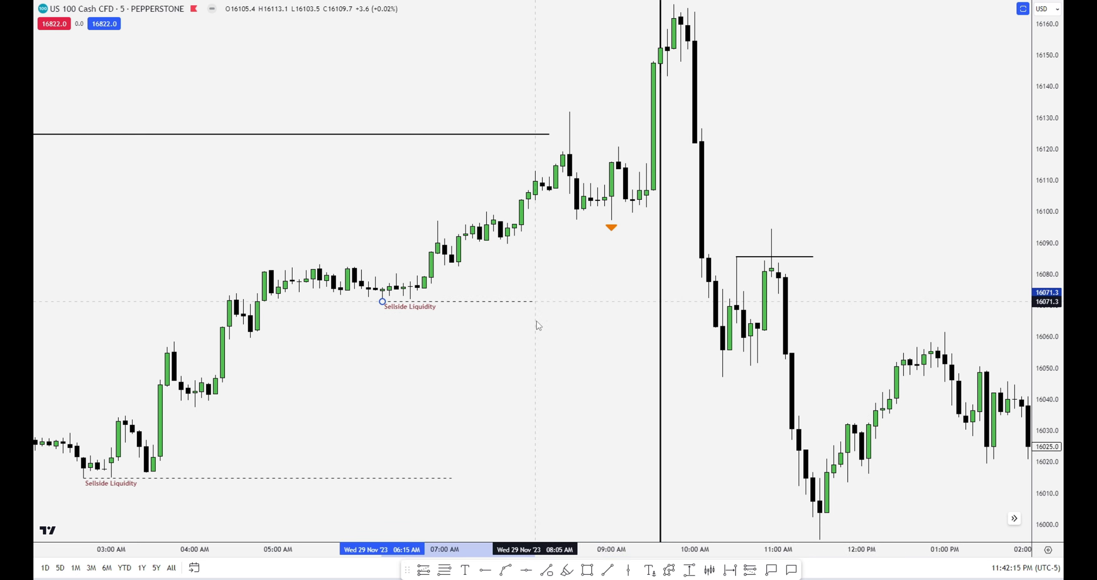
{"action": "left_click", "coordinate": [548, 268]}
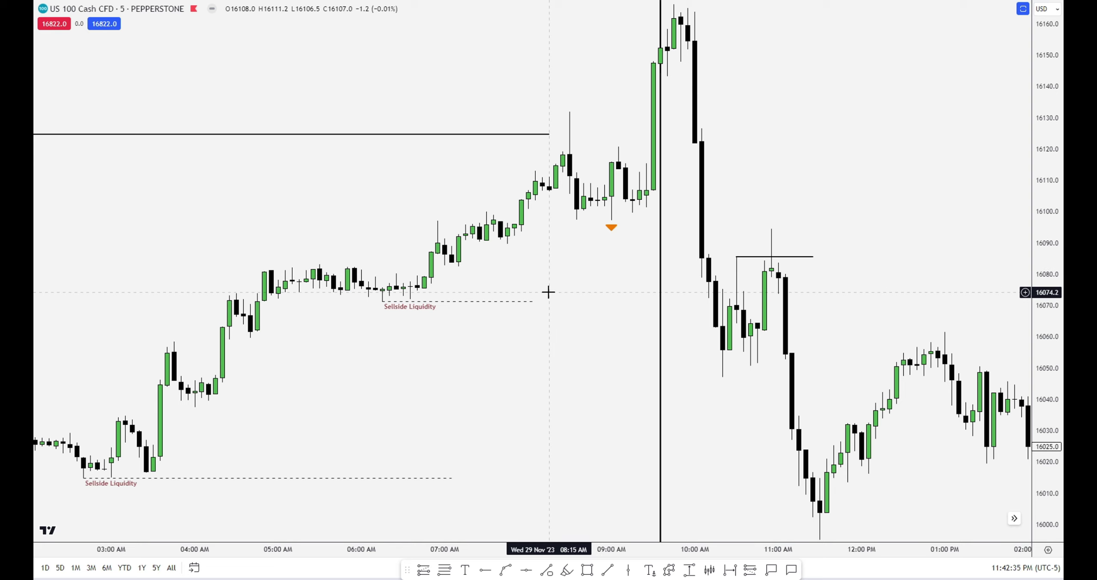
{"action": "left_click_drag", "start_coordinate": [563, 291], "coordinate": [528, 333]}
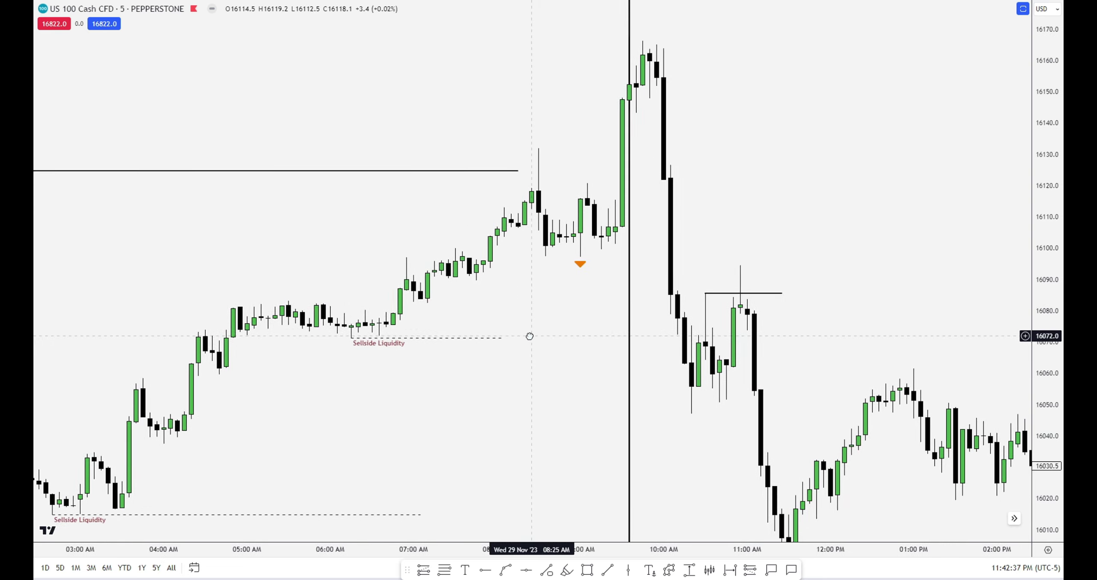
Brush red boxes around the 09:30–10:00 and 10:30 highs, and red hooks under the 08:55–09:25 and 10:35–10:50 lows.
{"action": "left_click", "coordinate": [567, 569]}
{"action": "mouse_move", "coordinate": [510, 142]}
{"action": "left_mouse_down"}
{"action": "mouse_move", "coordinate": [718, 139]}
{"action": "mouse_move", "coordinate": [729, 31]}
{"action": "mouse_move", "coordinate": [559, 20]}
{"action": "mouse_move", "coordinate": [502, 89]}
{"action": "mouse_move", "coordinate": [511, 142]}
{"action": "left_mouse_up"}
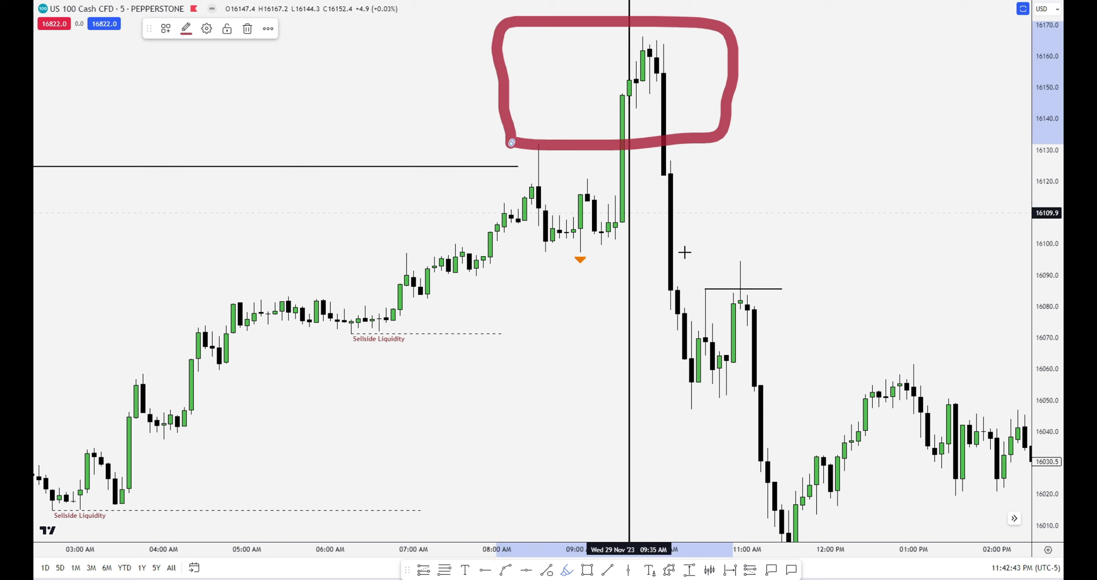
{"action": "mouse_move", "coordinate": [703, 288]}
{"action": "left_mouse_down"}
{"action": "mouse_move", "coordinate": [779, 289]}
{"action": "mouse_move", "coordinate": [789, 245]}
{"action": "mouse_move", "coordinate": [703, 235]}
{"action": "mouse_move", "coordinate": [700, 290]}
{"action": "left_mouse_up"}
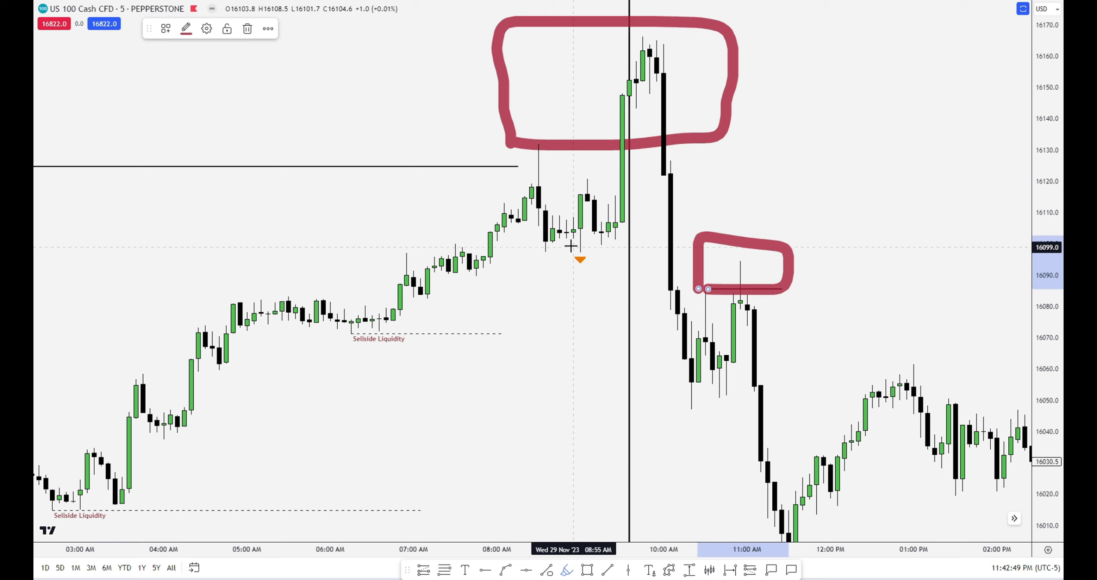
{"action": "mouse_move", "coordinate": [571, 245]}
{"action": "left_mouse_down"}
{"action": "mouse_move", "coordinate": [605, 267]}
{"action": "mouse_move", "coordinate": [620, 245]}
{"action": "left_mouse_up"}
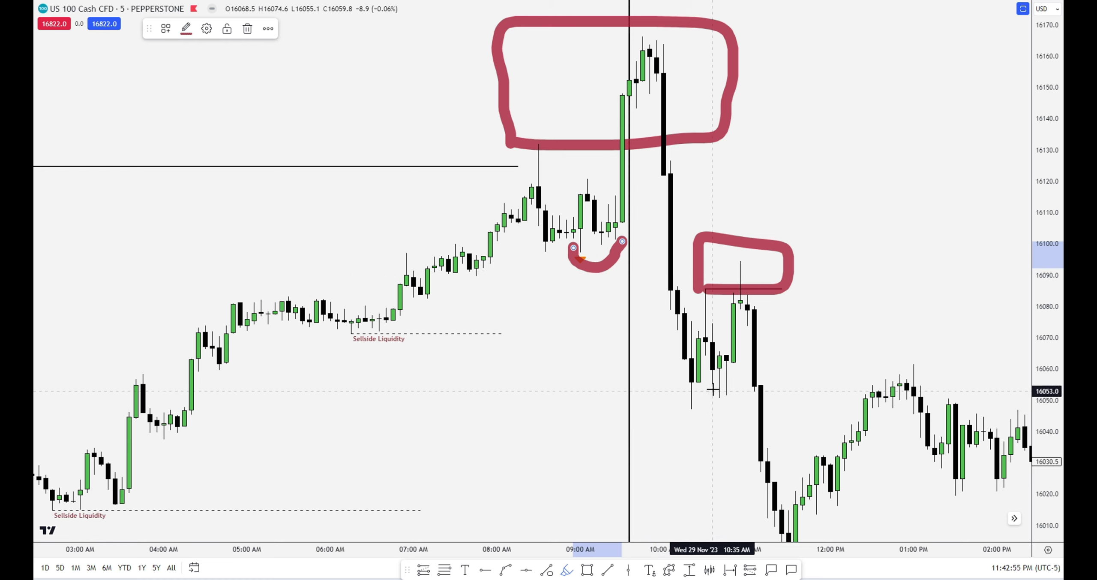
{"action": "mouse_move", "coordinate": [712, 383]}
{"action": "left_mouse_down"}
{"action": "mouse_move", "coordinate": [716, 408]}
{"action": "mouse_move", "coordinate": [741, 396]}
{"action": "mouse_move", "coordinate": [735, 376]}
{"action": "left_mouse_up"}
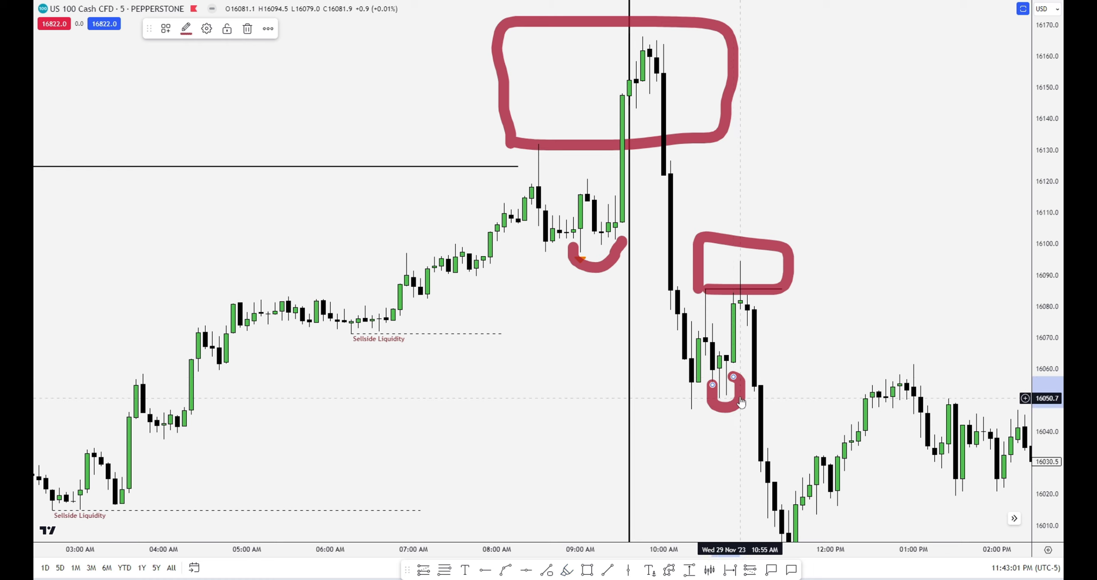
Undo the red brush markings twice and delete the vertical line at 09:35.
{"action": "key", "text": "ctrl+z"}
{"action": "key", "text": "ctrl+z"}
{"action": "key", "text": "ctrl+z"}
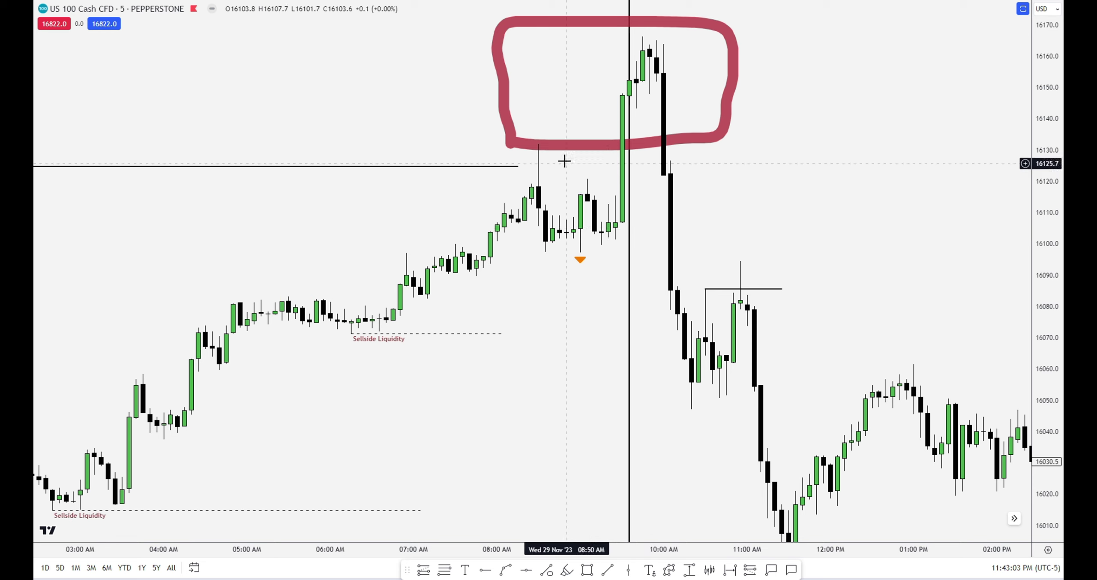
{"action": "key", "text": "ctrl+z"}
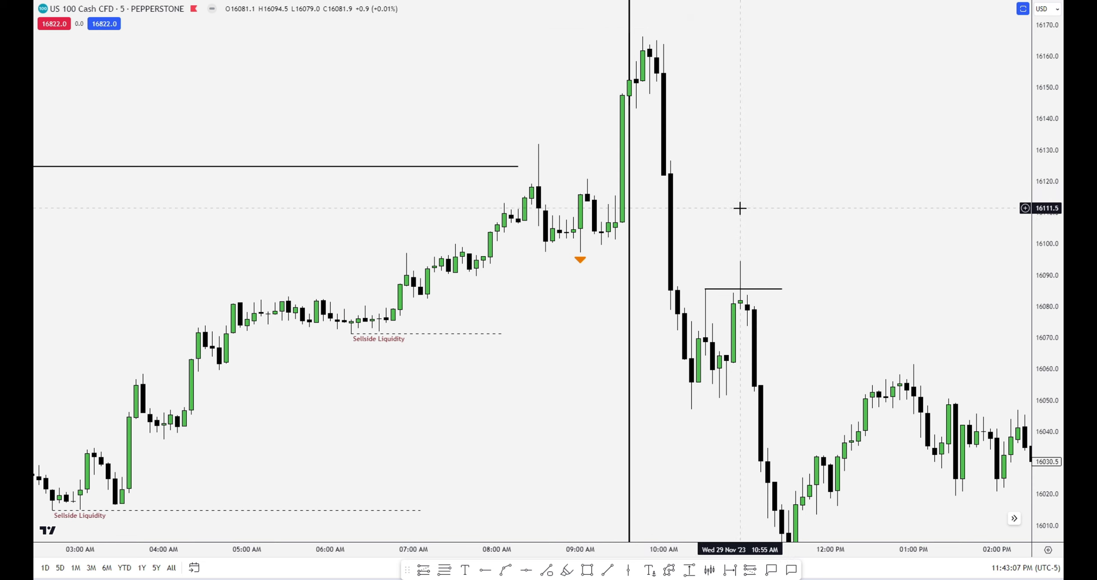
{"action": "left_click", "coordinate": [630, 295]}
{"action": "key", "text": "Delete"}
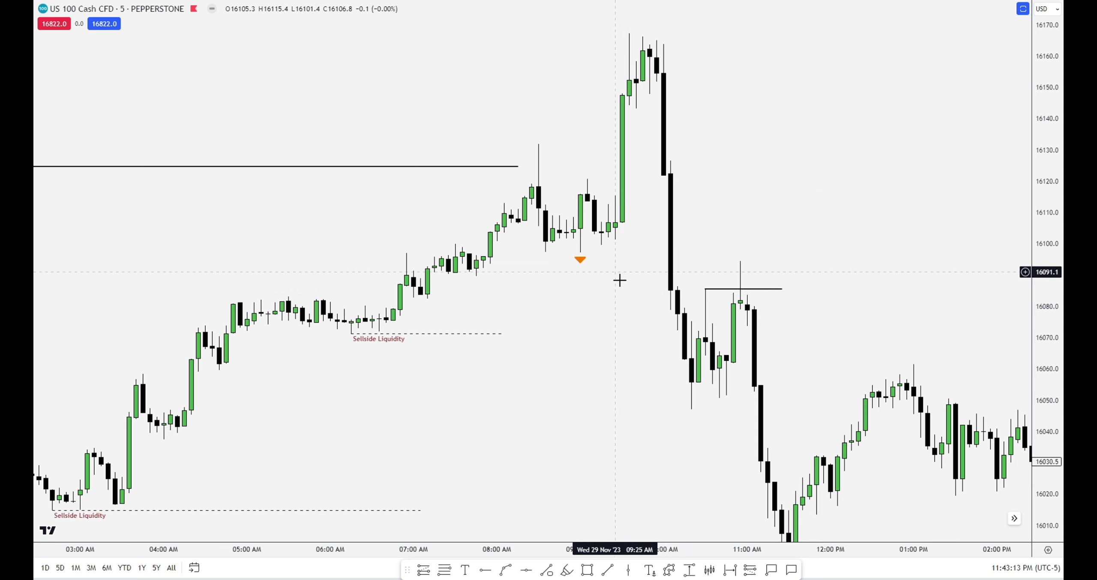
{"action": "left_click_drag", "start_coordinate": [643, 347], "coordinate": [641, 338]}
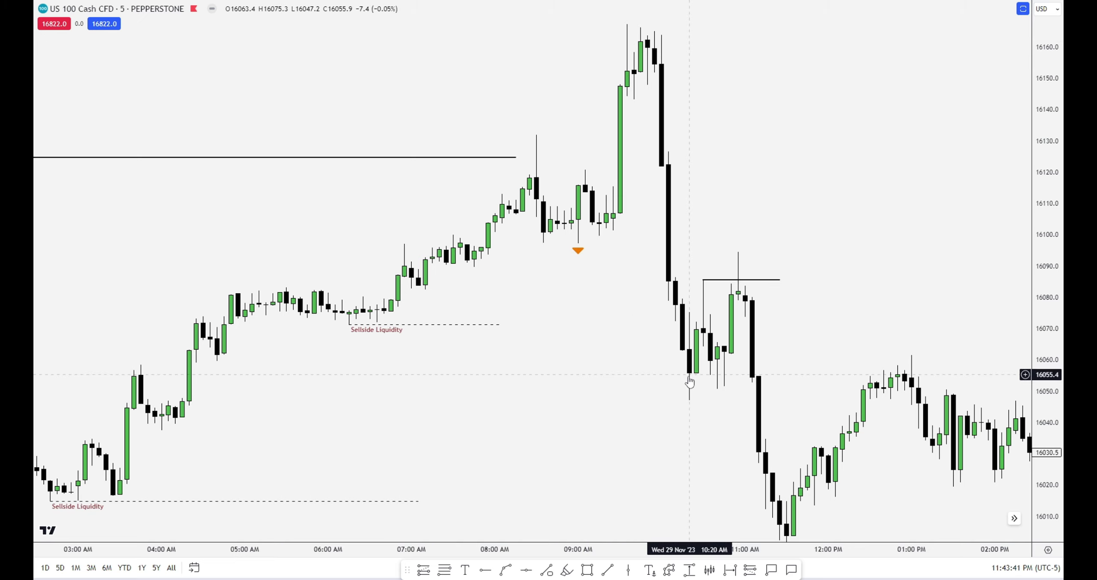
Scroll and pan back to the 15 Nov session with its 08:30 AM spike near 15975.
{"action": "scroll", "coordinate": [698, 476], "scroll_direction": "up", "scroll_amount": 2}
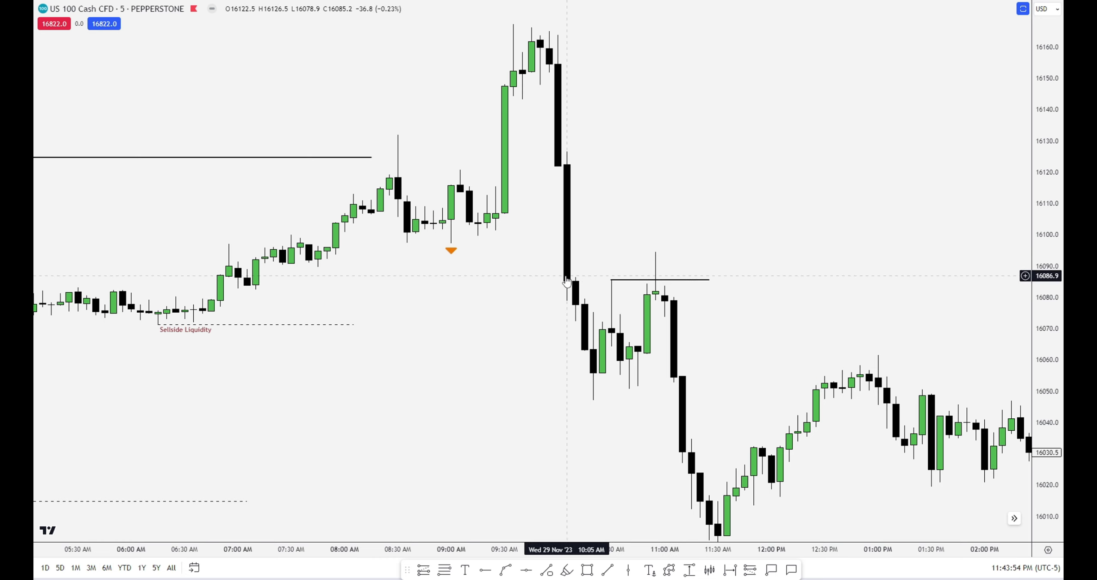
{"action": "scroll", "coordinate": [551, 488], "scroll_direction": "down", "scroll_amount": 5}
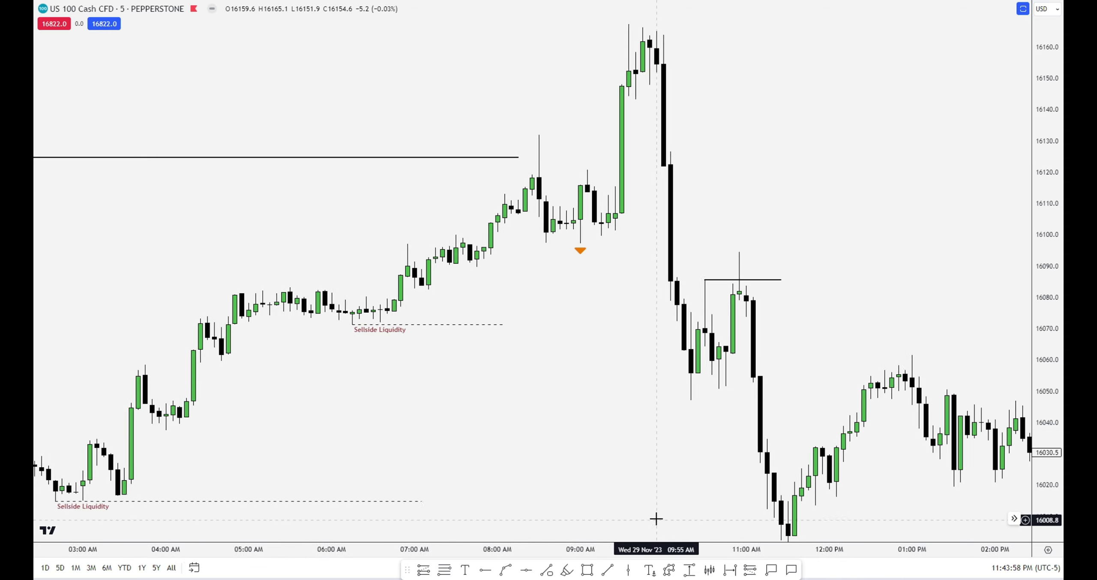
{"action": "scroll", "coordinate": [656, 519], "scroll_direction": "down", "scroll_amount": 2}
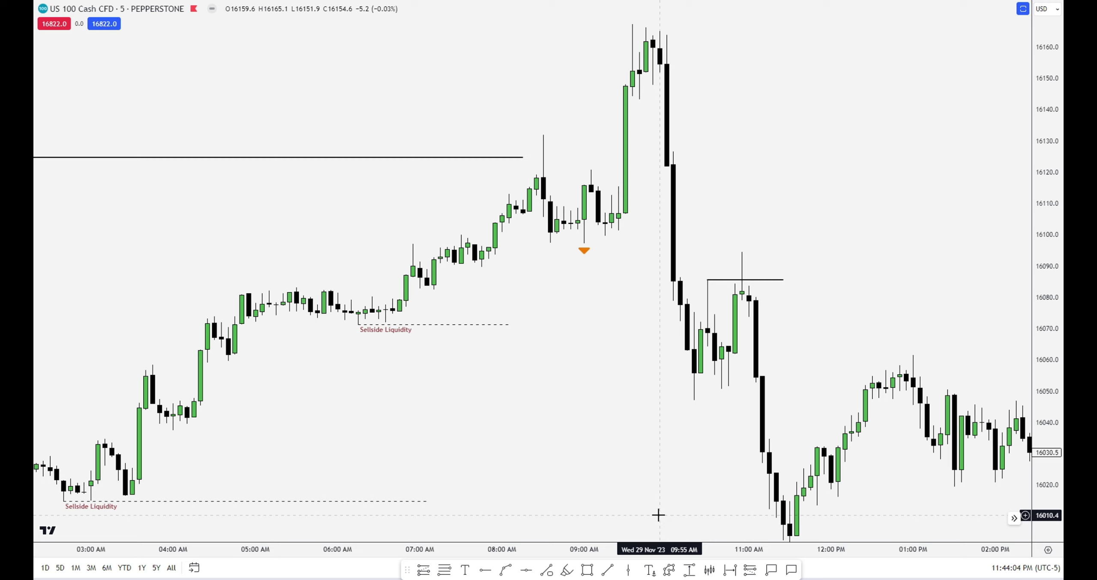
{"action": "left_click_drag", "start_coordinate": [536, 488], "coordinate": [544, 487]}
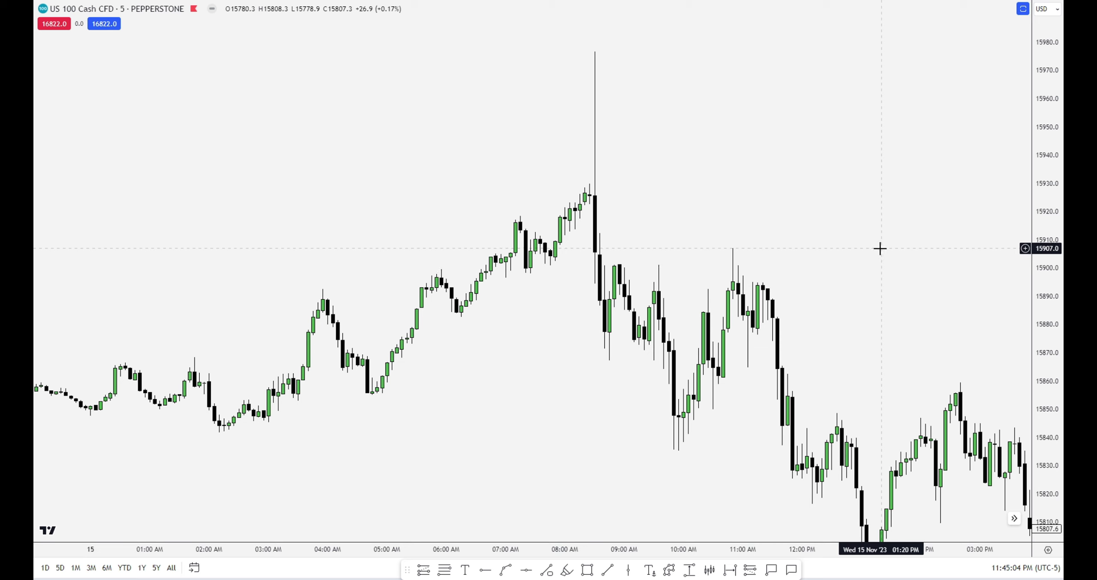
{"action": "left_click", "coordinate": [570, 573]}
{"action": "mouse_move", "coordinate": [639, 181]}
{"action": "left_mouse_down"}
{"action": "mouse_move", "coordinate": [526, 182]}
{"action": "mouse_move", "coordinate": [539, 52]}
{"action": "mouse_move", "coordinate": [632, 27]}
{"action": "mouse_move", "coordinate": [637, 178]}
{"action": "left_mouse_up"}
{"action": "mouse_move", "coordinate": [521, 267]}
{"action": "left_mouse_down"}
{"action": "mouse_move", "coordinate": [553, 279]}
{"action": "mouse_move", "coordinate": [565, 255]}
{"action": "left_mouse_up"}
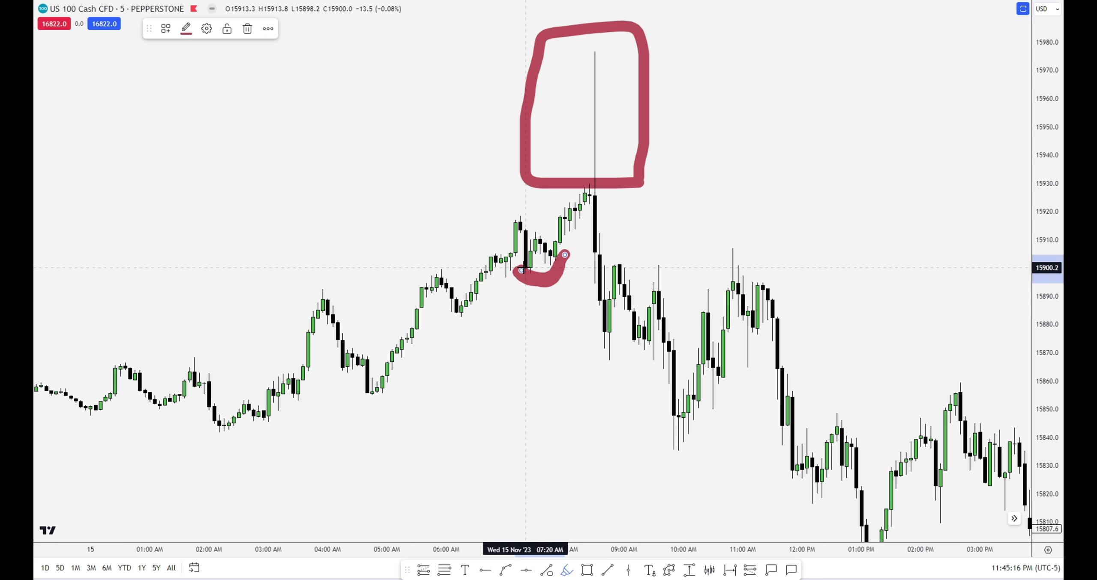
{"action": "left_click_drag", "start_coordinate": [530, 266], "coordinate": [847, 260]}
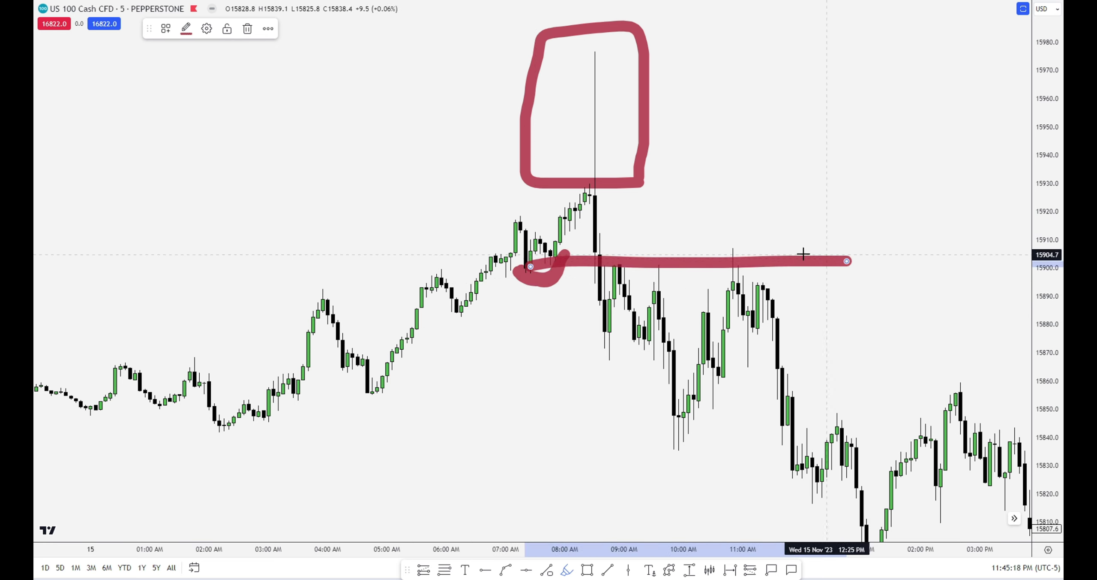
{"action": "key", "text": "Delete"}
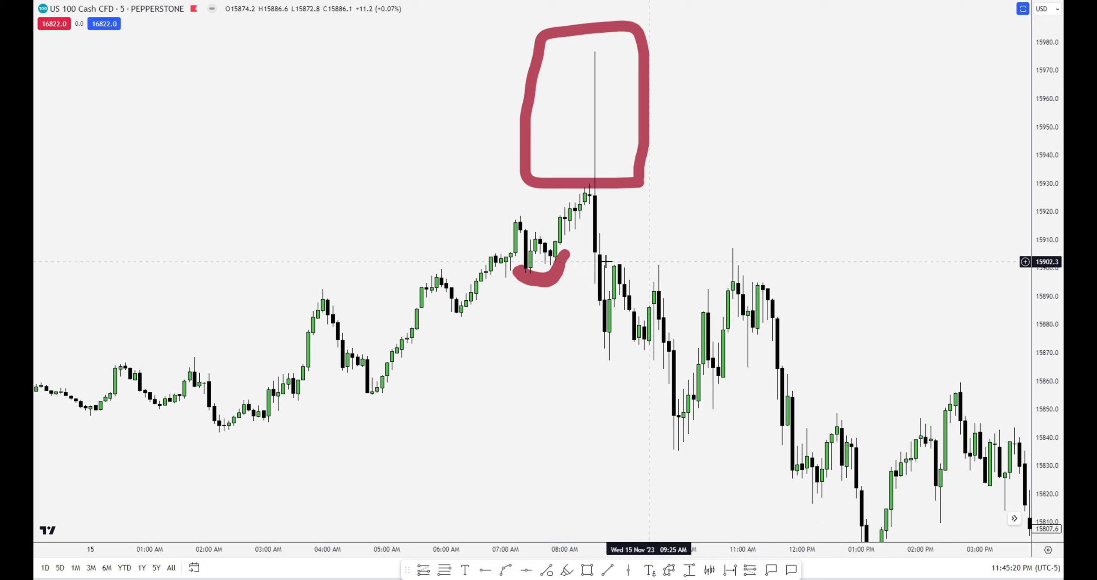
{"action": "left_click", "coordinate": [558, 270]}
{"action": "key", "text": "Delete"}
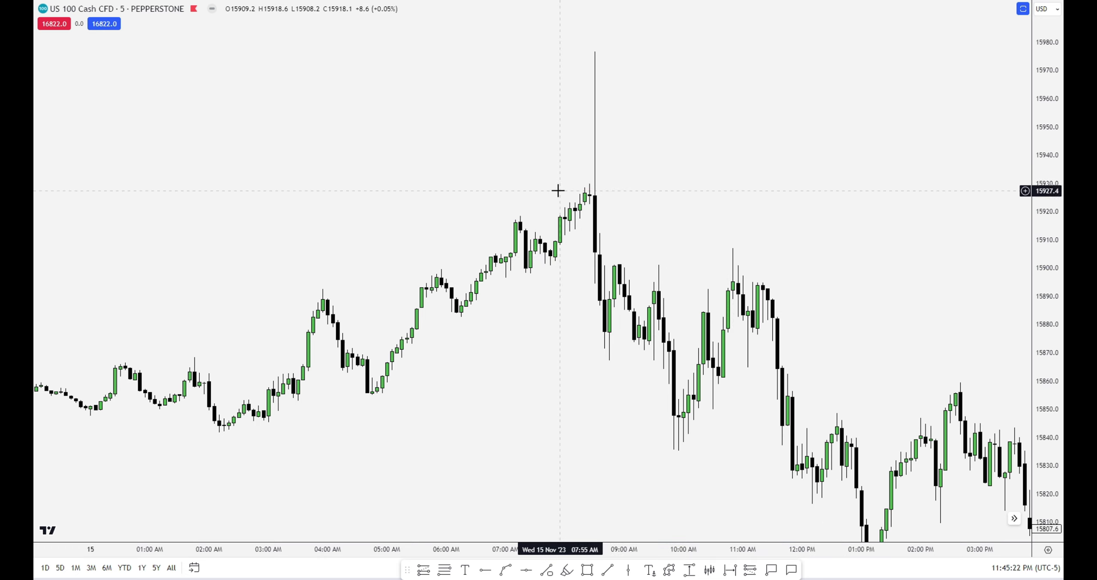
{"action": "left_click", "coordinate": [566, 570]}
{"action": "left_click_drag", "start_coordinate": [212, 431], "coordinate": [328, 430]}
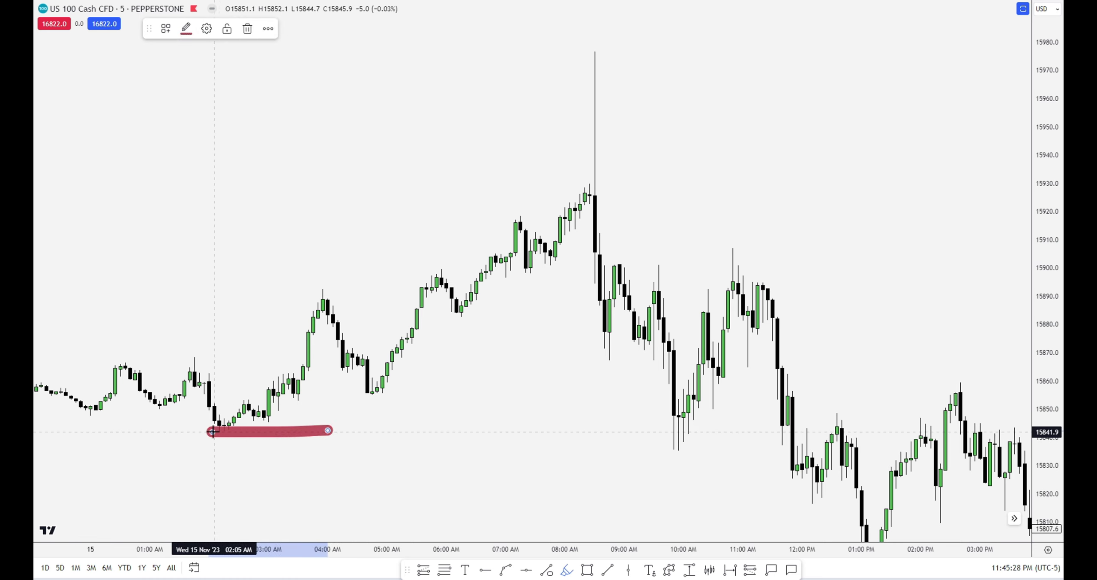
{"action": "mouse_move", "coordinate": [220, 432]}
{"action": "left_mouse_down"}
{"action": "mouse_move", "coordinate": [242, 505]}
{"action": "mouse_move", "coordinate": [268, 489]}
{"action": "left_mouse_up"}
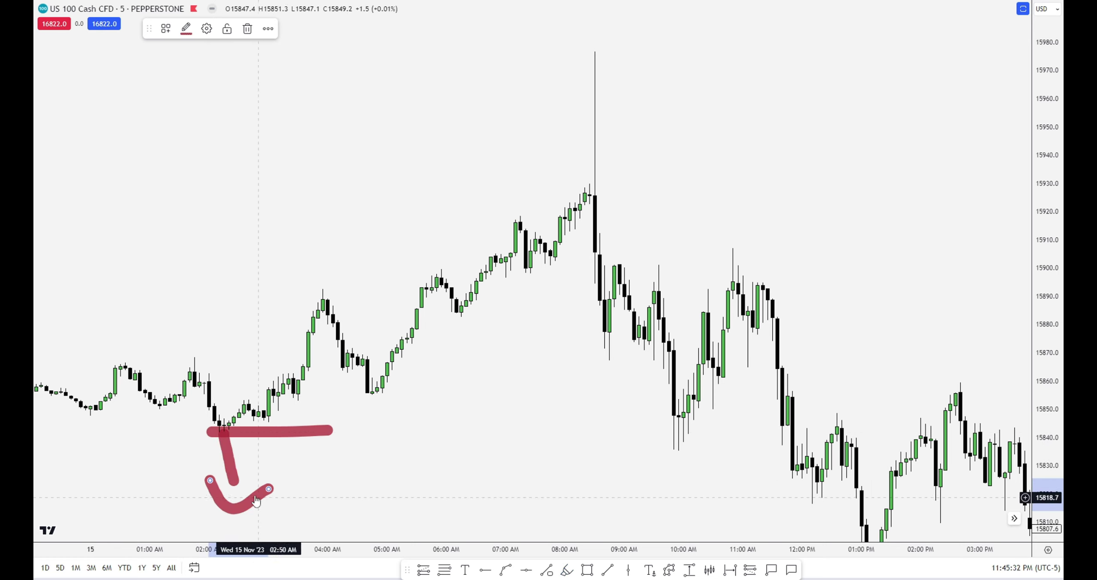
{"action": "left_click", "coordinate": [253, 491]}
{"action": "key", "text": "ctrl+z"}
{"action": "key", "text": "ctrl+z"}
{"action": "key", "text": "ctrl+z"}
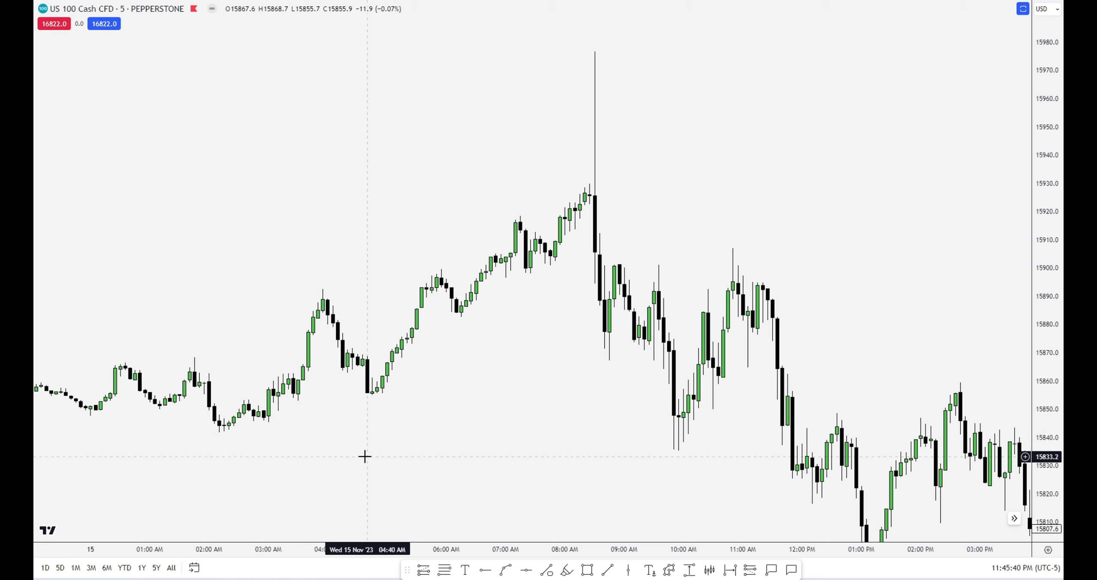
{"action": "left_click", "coordinate": [564, 570]}
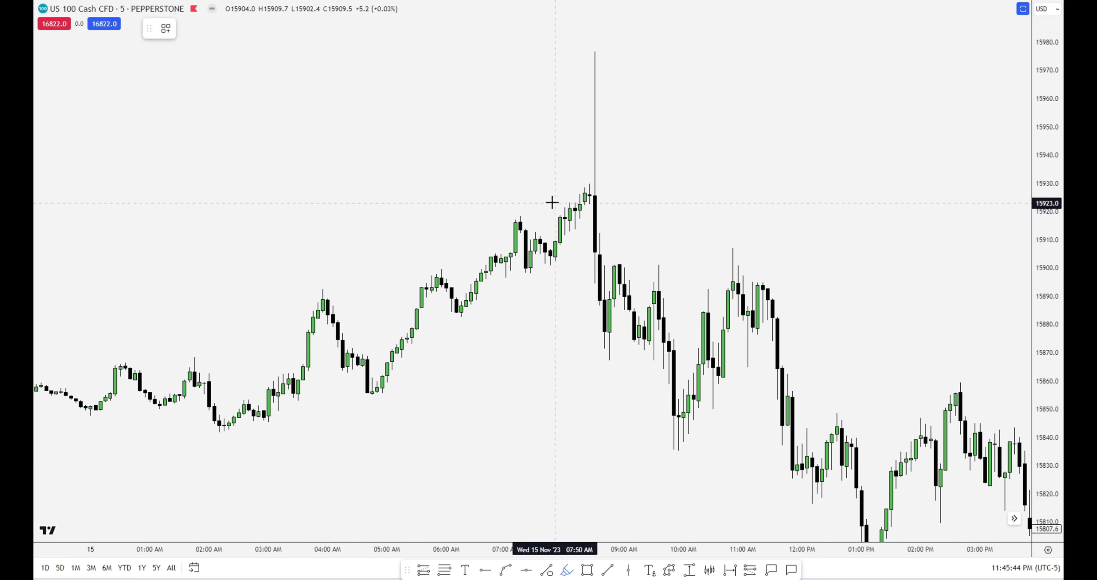
Highlight in red the 07:30 AM high, a long line near 15950, and the 10:30, 09:00 and 11:00 AM highs.
{"action": "left_click_drag", "start_coordinate": [494, 211], "coordinate": [522, 207]}
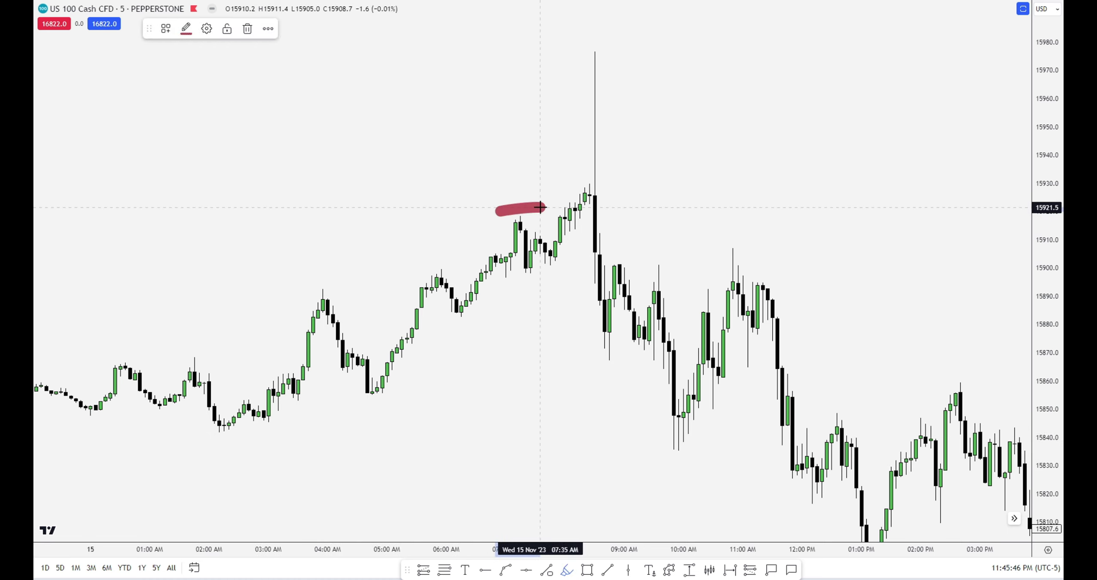
{"action": "left_click_drag", "start_coordinate": [37, 136], "coordinate": [530, 122]}
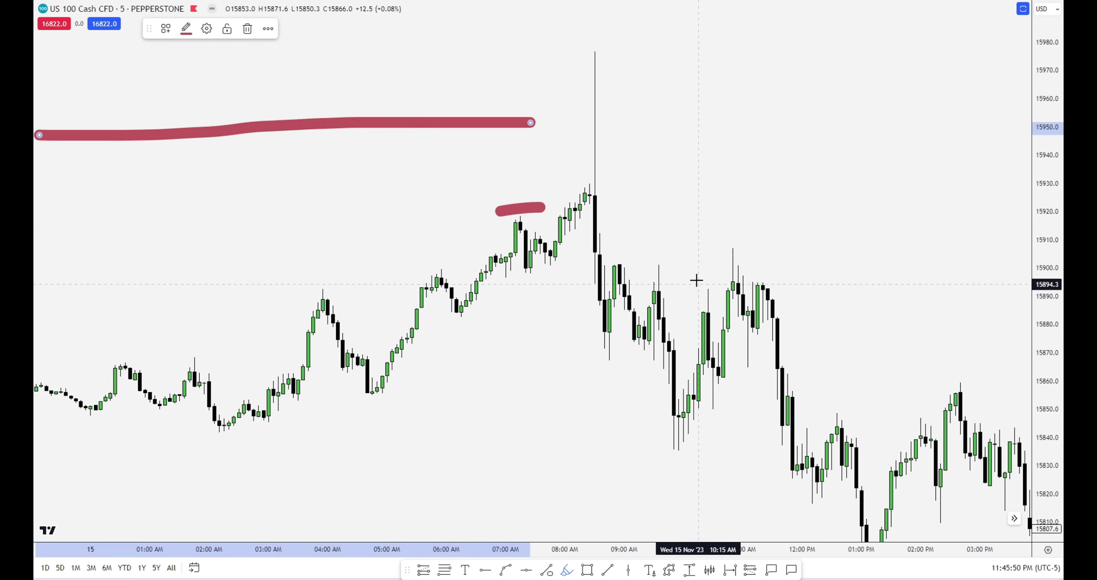
{"action": "left_click_drag", "start_coordinate": [695, 284], "coordinate": [719, 282]}
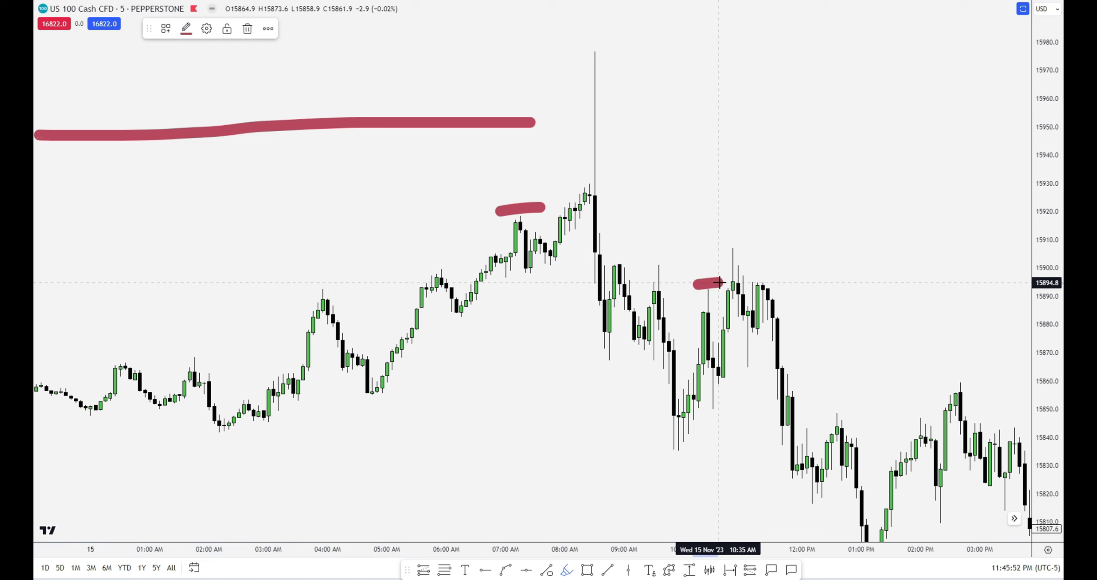
{"action": "left_click_drag", "start_coordinate": [614, 261], "coordinate": [692, 261]}
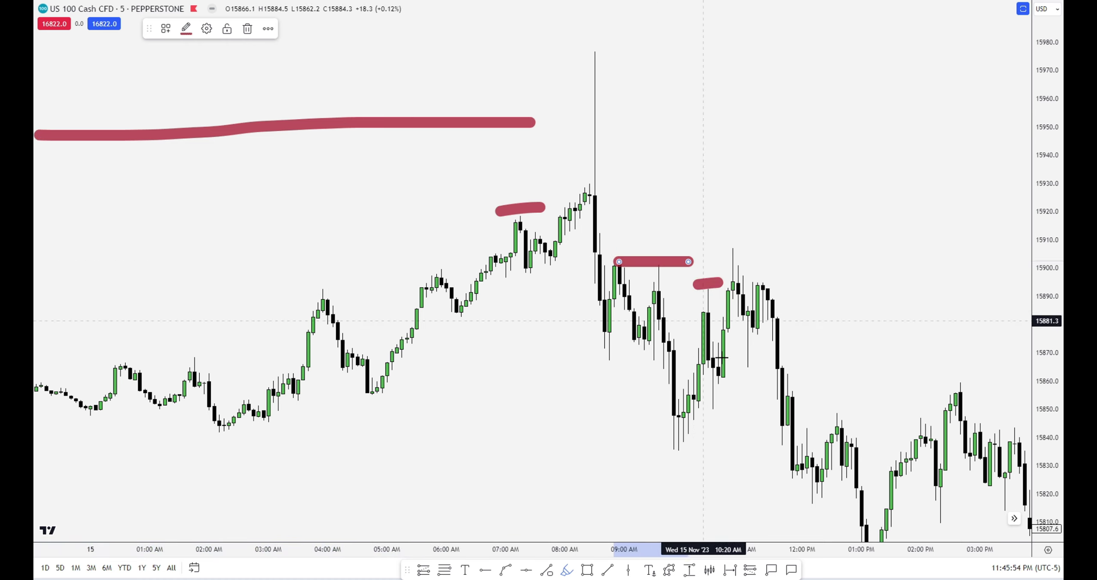
{"action": "mouse_move", "coordinate": [737, 357]}
{"action": "left_mouse_down"}
{"action": "mouse_move", "coordinate": [756, 379]}
{"action": "mouse_move", "coordinate": [763, 348]}
{"action": "left_mouse_up"}
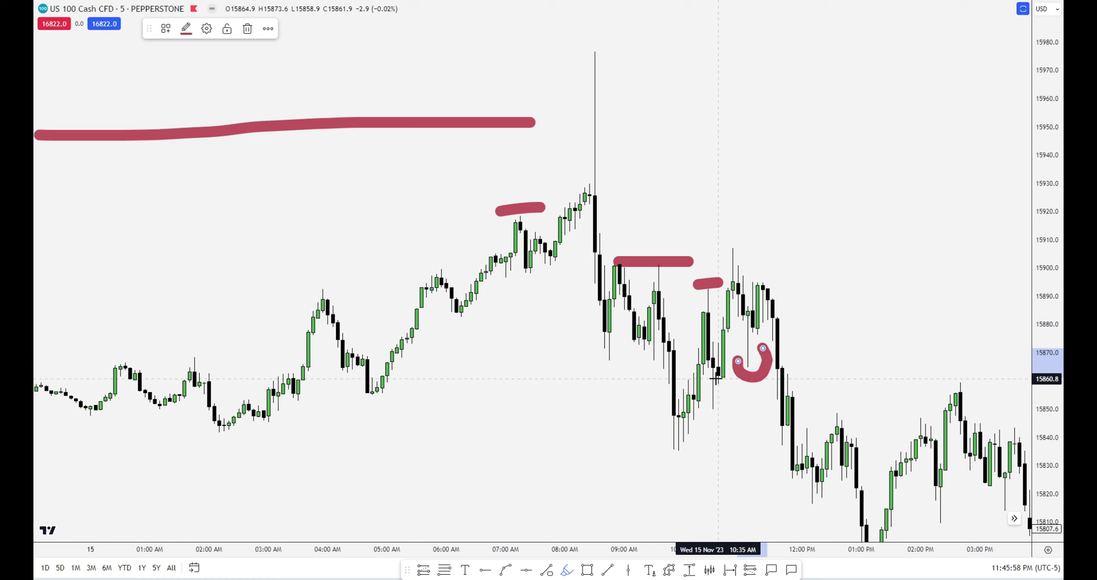
{"action": "left_click_drag", "start_coordinate": [727, 379], "coordinate": [807, 377]}
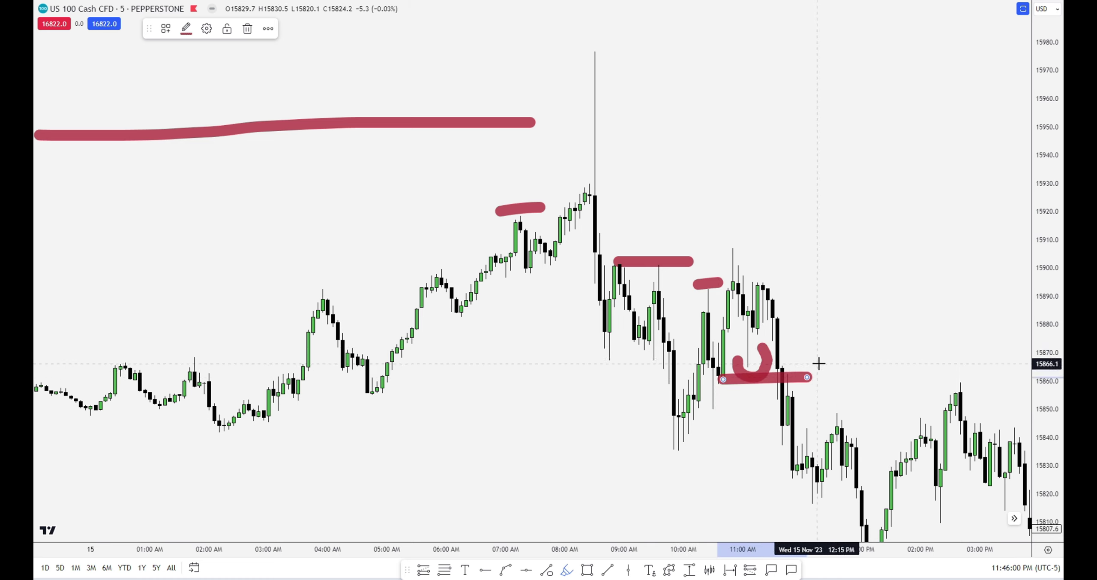
Undo the last four red strokes, keeping only the 15950 line and 07:30 dash.
{"action": "left_click", "coordinate": [766, 368]}
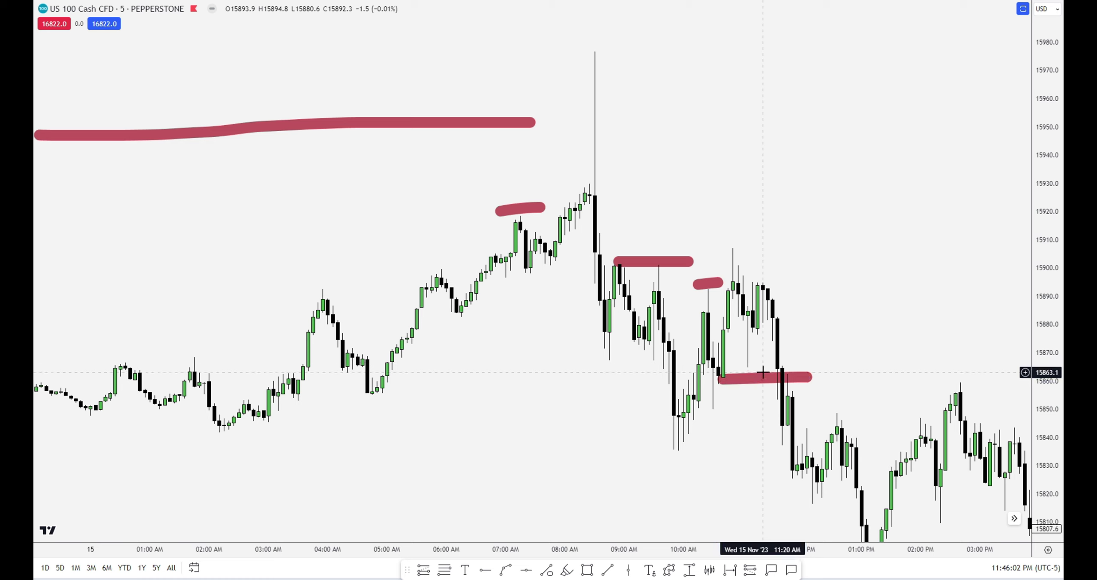
{"action": "left_click", "coordinate": [771, 377]}
{"action": "left_click", "coordinate": [708, 283]}
{"action": "left_click", "coordinate": [654, 261]}
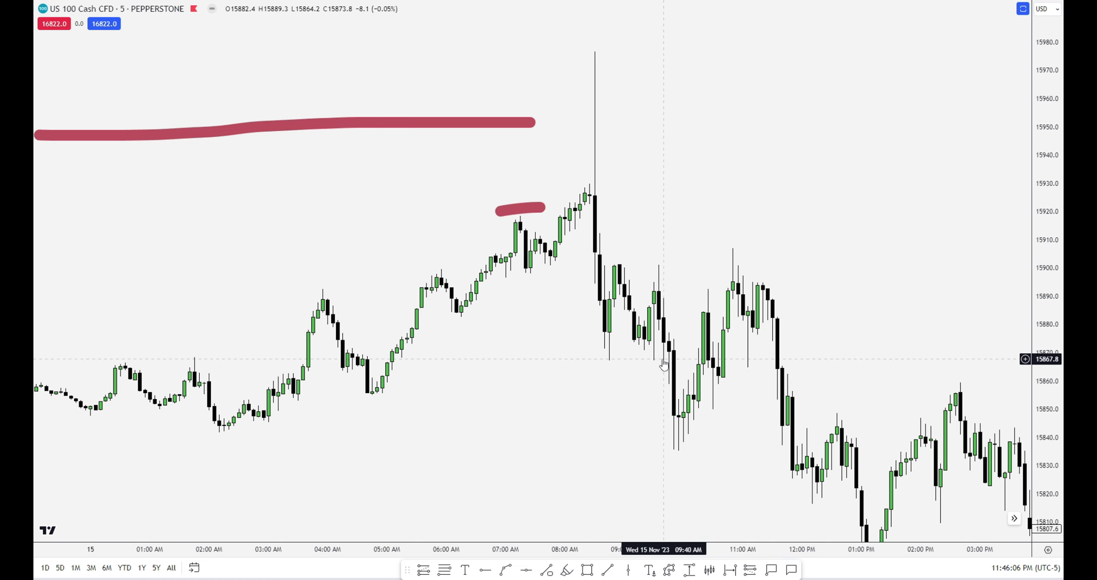
Circle the 08:35 AM spike high in red and underline the lows near 15845 and 15808.
{"action": "left_click", "coordinate": [566, 570]}
{"action": "mouse_move", "coordinate": [608, 44]}
{"action": "left_mouse_down"}
{"action": "mouse_move", "coordinate": [589, 119]}
{"action": "mouse_move", "coordinate": [601, 41]}
{"action": "left_mouse_up"}
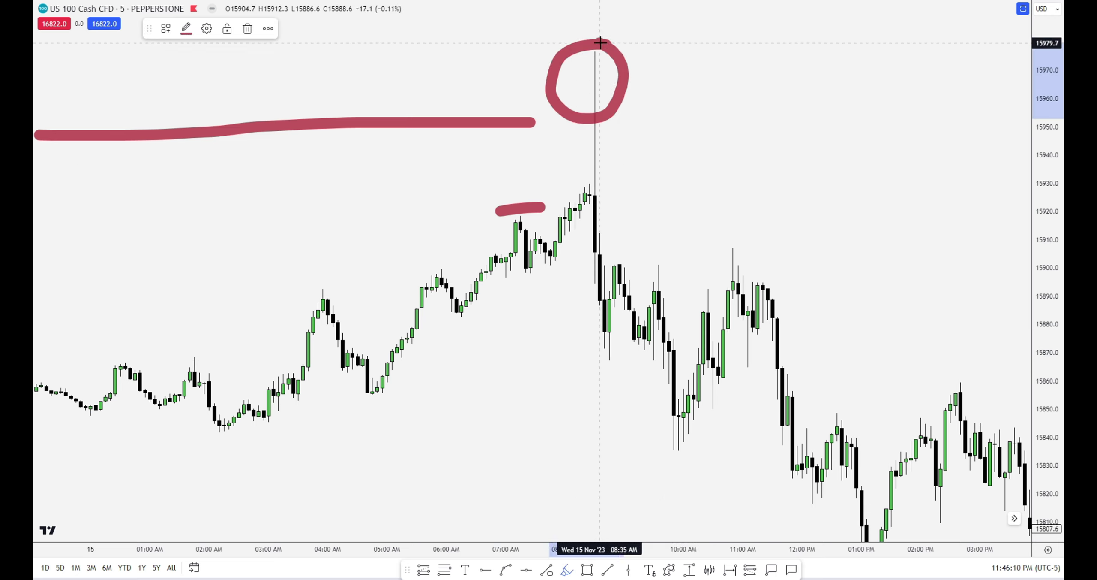
{"action": "mouse_move", "coordinate": [762, 239]}
{"action": "left_mouse_down"}
{"action": "mouse_move", "coordinate": [718, 235]}
{"action": "mouse_move", "coordinate": [703, 259]}
{"action": "mouse_move", "coordinate": [775, 257]}
{"action": "mouse_move", "coordinate": [743, 230]}
{"action": "left_mouse_up"}
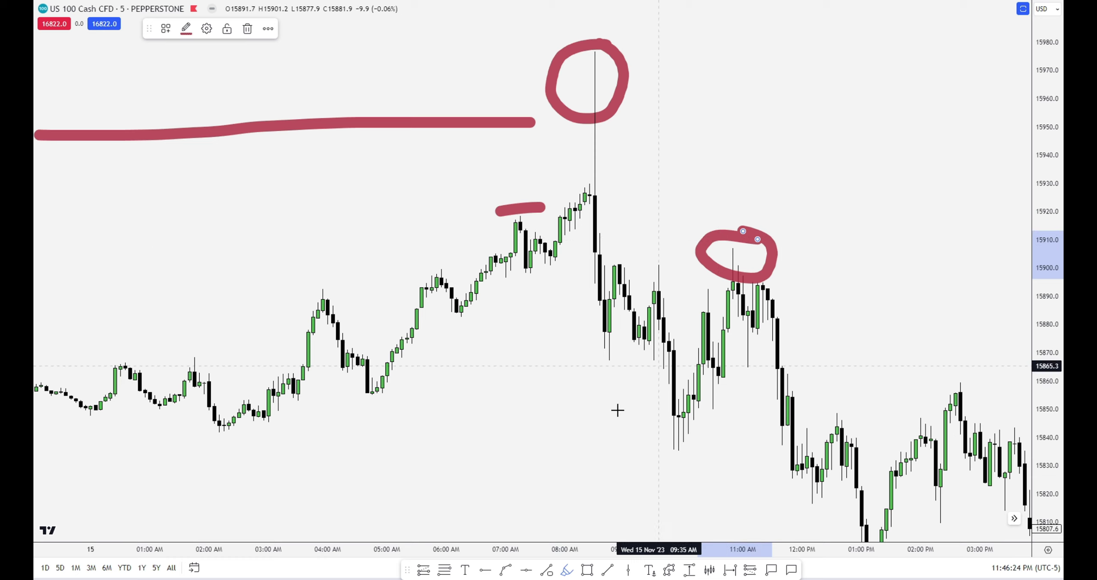
{"action": "left_click_drag", "start_coordinate": [212, 430], "coordinate": [669, 421]}
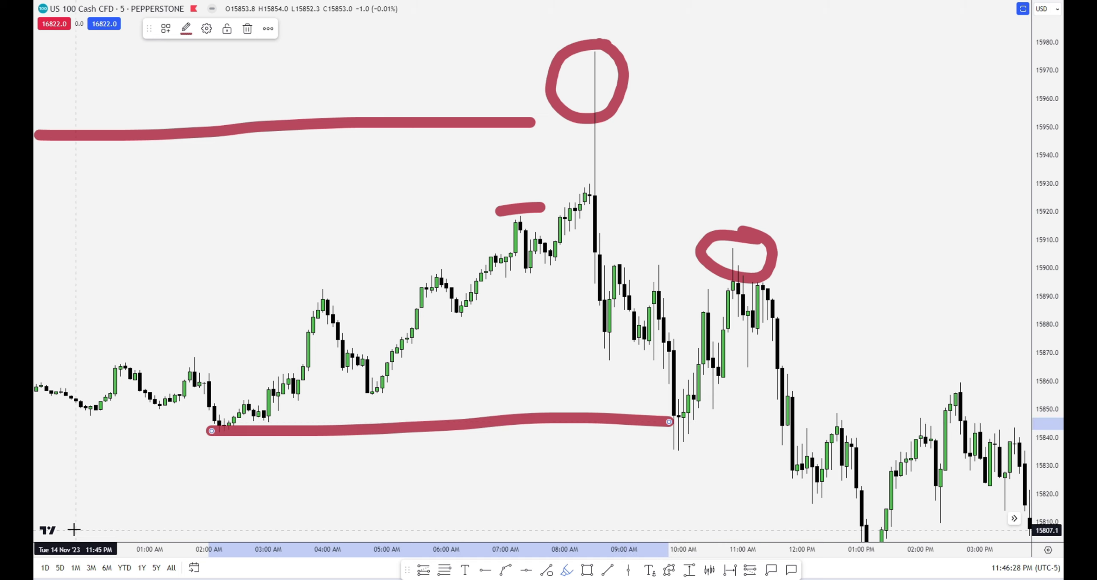
{"action": "left_click_drag", "start_coordinate": [63, 534], "coordinate": [843, 531]}
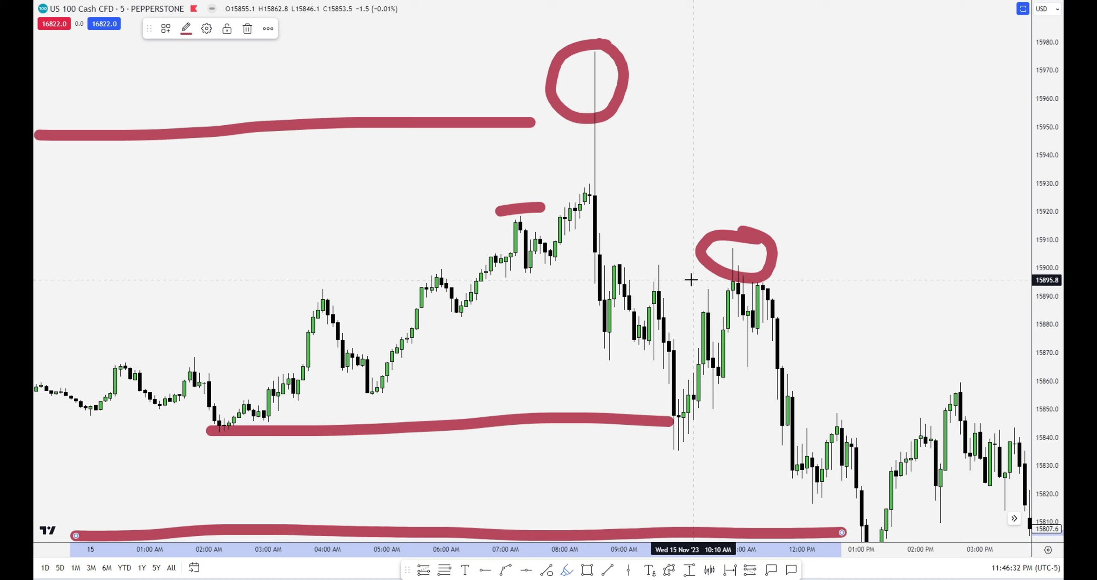
Add red strokes around the 11:00 AM and 09:00 AM highs and a second loop around the spike.
{"action": "left_click_drag", "start_coordinate": [688, 287], "coordinate": [742, 292]}
{"action": "left_click_drag", "start_coordinate": [645, 264], "coordinate": [672, 264]}
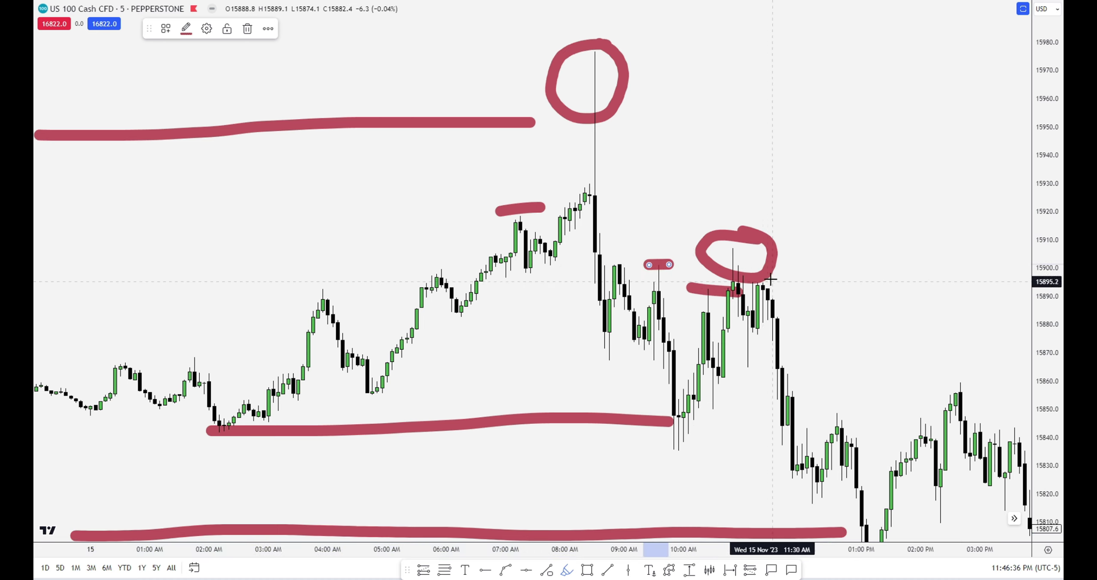
{"action": "mouse_move", "coordinate": [757, 237]}
{"action": "left_mouse_down"}
{"action": "mouse_move", "coordinate": [715, 233]}
{"action": "mouse_move", "coordinate": [698, 264]}
{"action": "mouse_move", "coordinate": [771, 253]}
{"action": "mouse_move", "coordinate": [752, 238]}
{"action": "left_mouse_up"}
{"action": "mouse_move", "coordinate": [201, 420]}
{"action": "left_mouse_down"}
{"action": "mouse_move", "coordinate": [300, 420]}
{"action": "mouse_move", "coordinate": [217, 429]}
{"action": "mouse_move", "coordinate": [334, 433]}
{"action": "mouse_move", "coordinate": [278, 432]}
{"action": "left_mouse_up"}
{"action": "mouse_move", "coordinate": [600, 39]}
{"action": "left_mouse_down"}
{"action": "mouse_move", "coordinate": [622, 117]}
{"action": "mouse_move", "coordinate": [590, 105]}
{"action": "mouse_move", "coordinate": [595, 227]}
{"action": "left_mouse_up"}
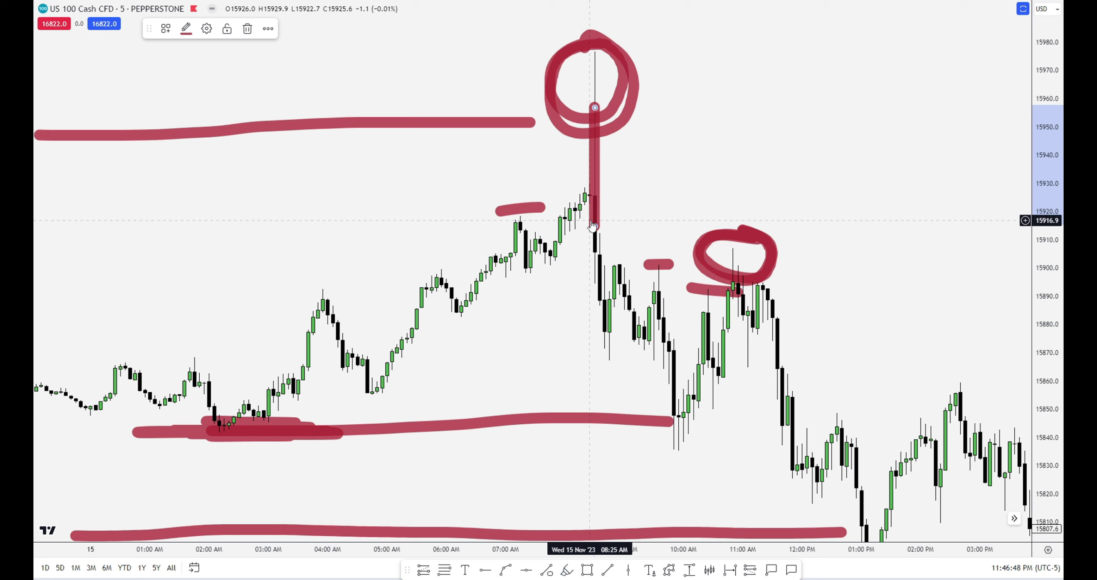
Undo every red circle and line with Ctrl+Z four times, then reframe the 15 Nov session.
{"action": "key", "text": "ctrl+z"}
{"action": "key", "text": "ctrl+z"}
{"action": "key", "text": "ctrl+z"}
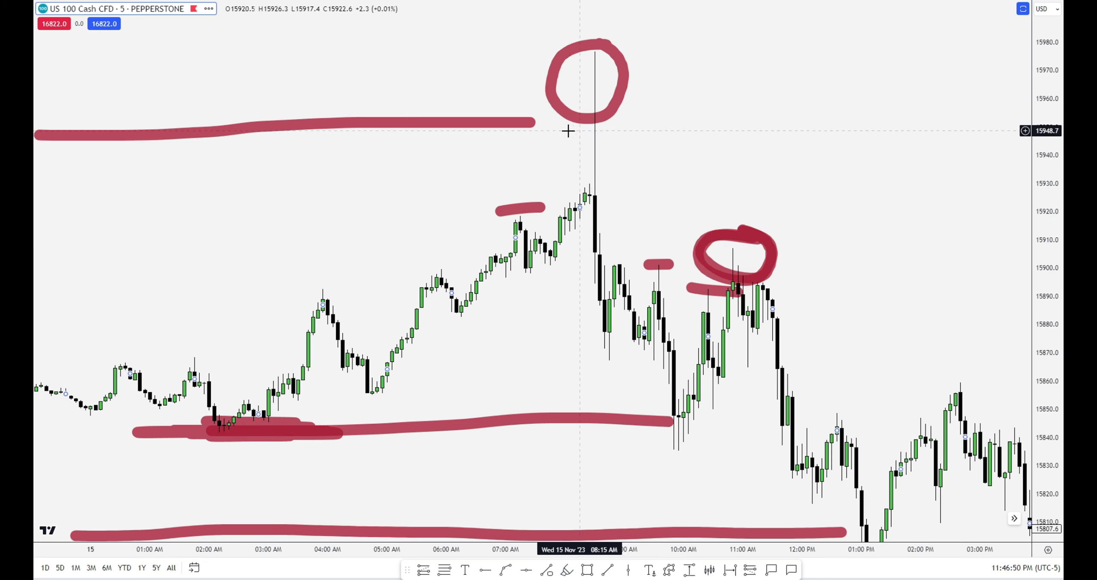
{"action": "key", "text": "ctrl+z"}
{"action": "key", "text": "ctrl+z"}
{"action": "key", "text": "ctrl+z"}
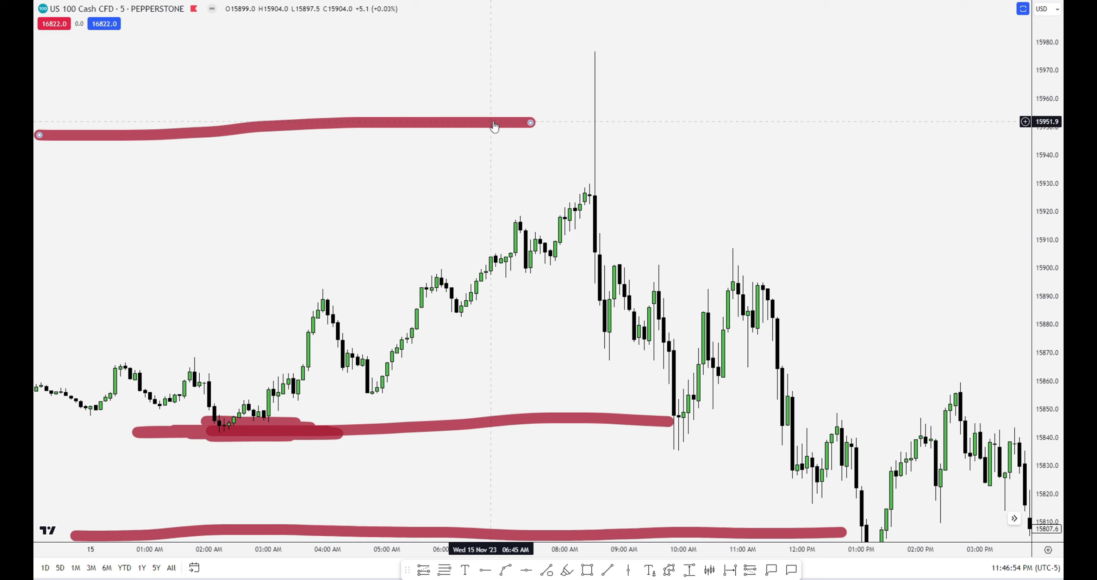
{"action": "key", "text": "ctrl+z"}
{"action": "key", "text": "ctrl+z"}
{"action": "key", "text": "ctrl+z"}
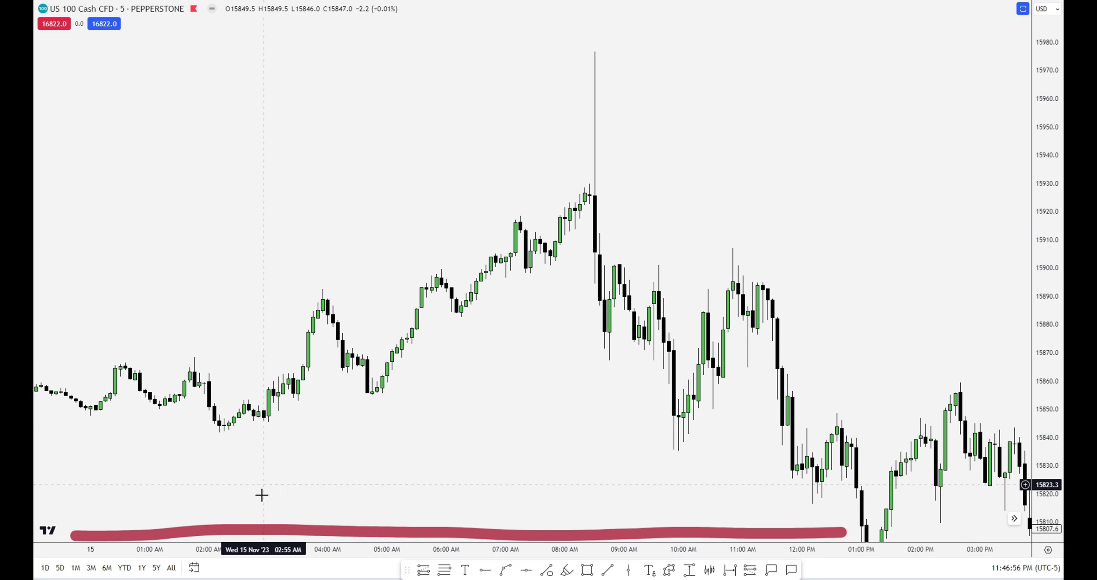
{"action": "key", "text": "ctrl+z"}
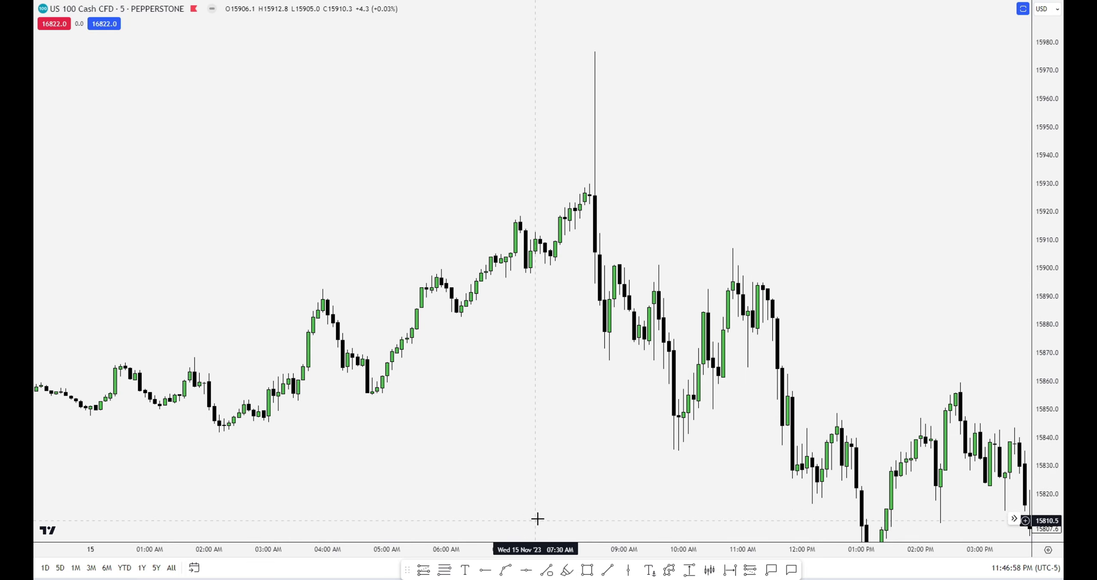
{"action": "scroll", "coordinate": [236, 364], "scroll_direction": "down", "scroll_amount": 5}
{"action": "left_click_drag", "start_coordinate": [326, 429], "coordinate": [614, 433]}
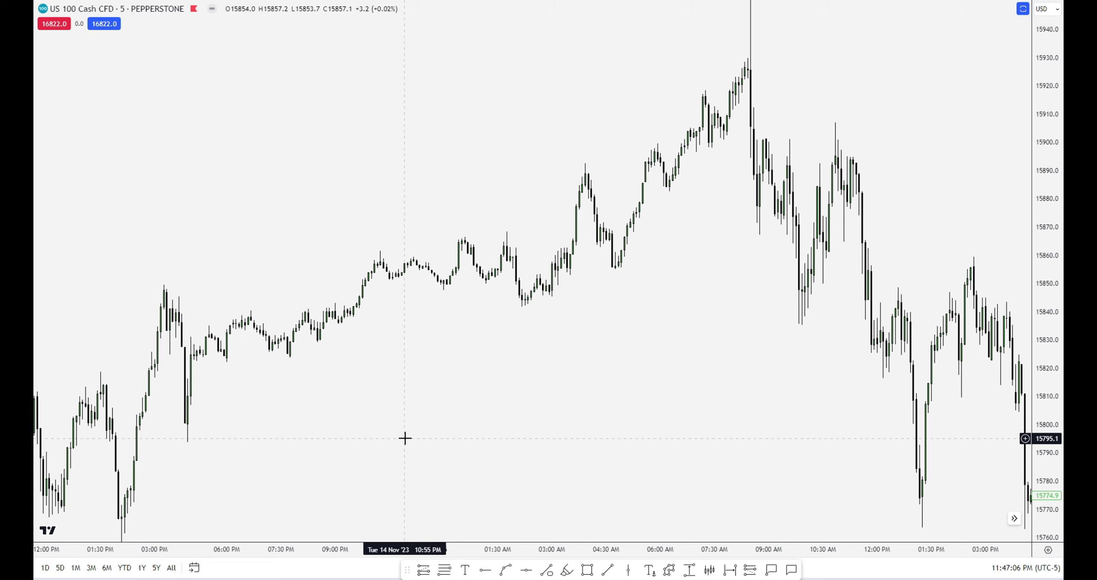
{"action": "left_click_drag", "start_coordinate": [401, 440], "coordinate": [410, 404]}
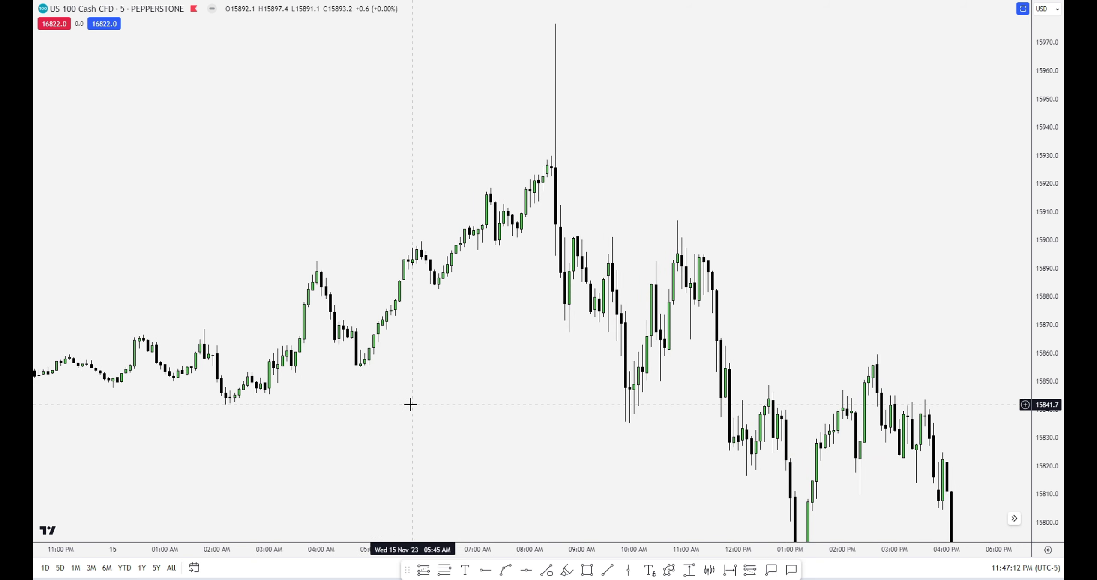